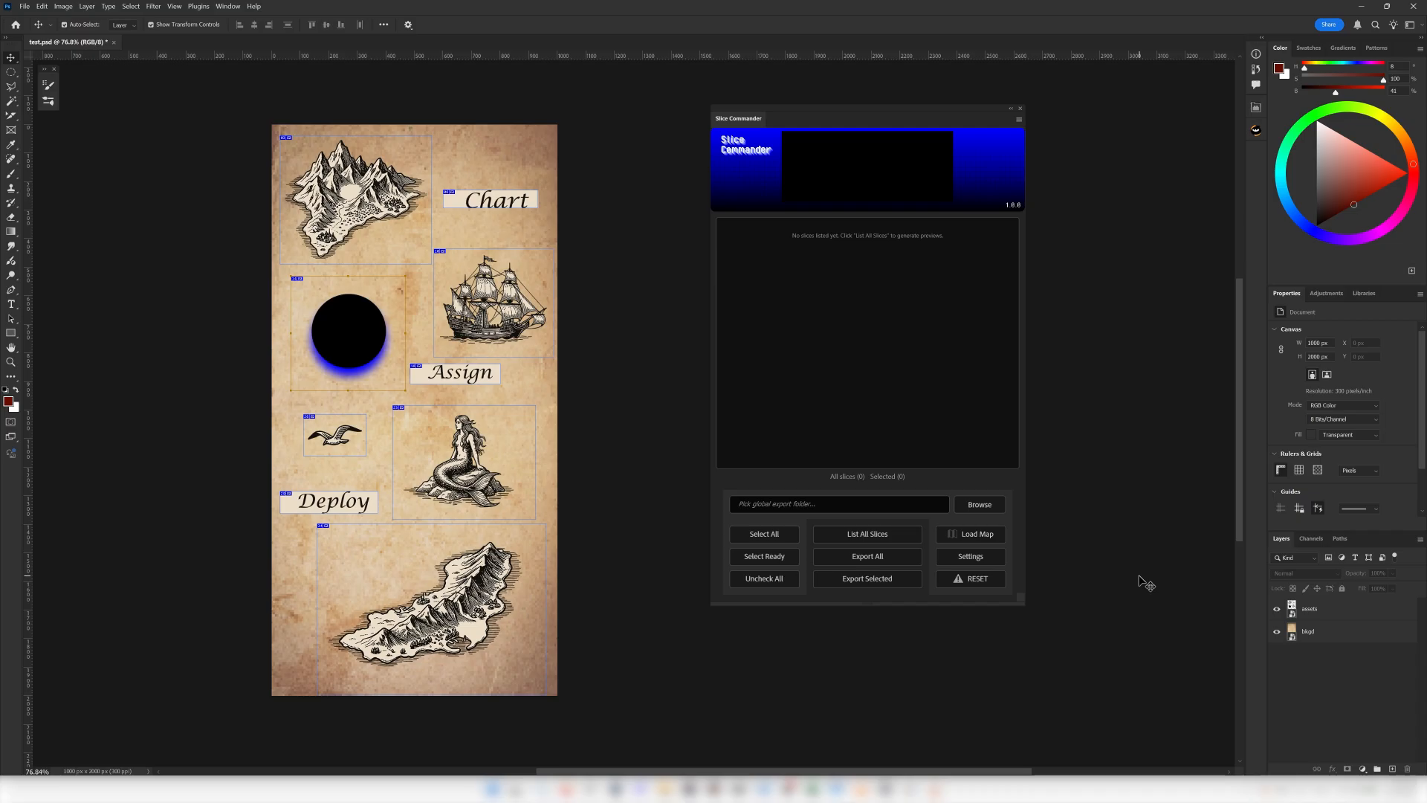
# Hide the bkgd layer and list all of the document's slices in Slice Commander.
pyautogui.click(1276, 631)
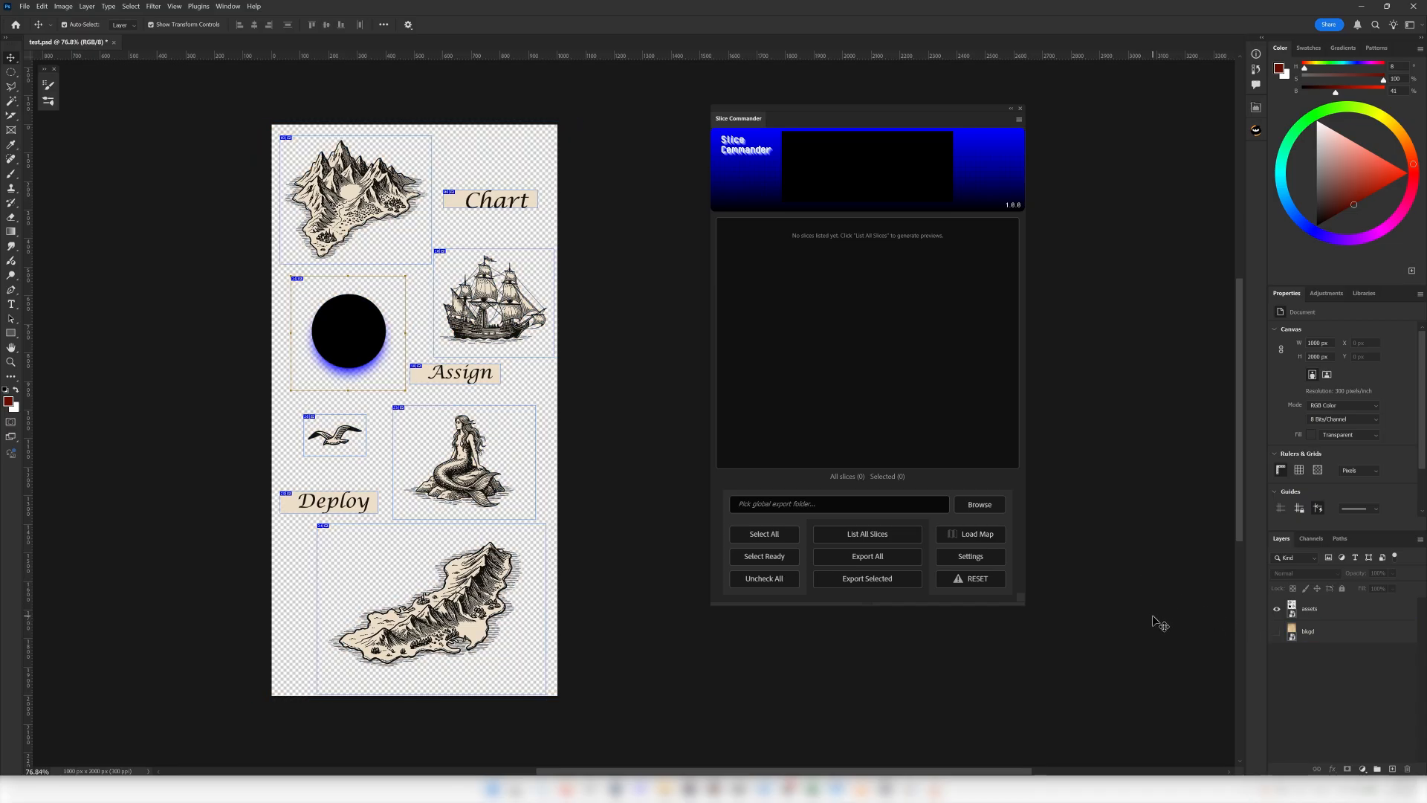
pyautogui.click(884, 536)
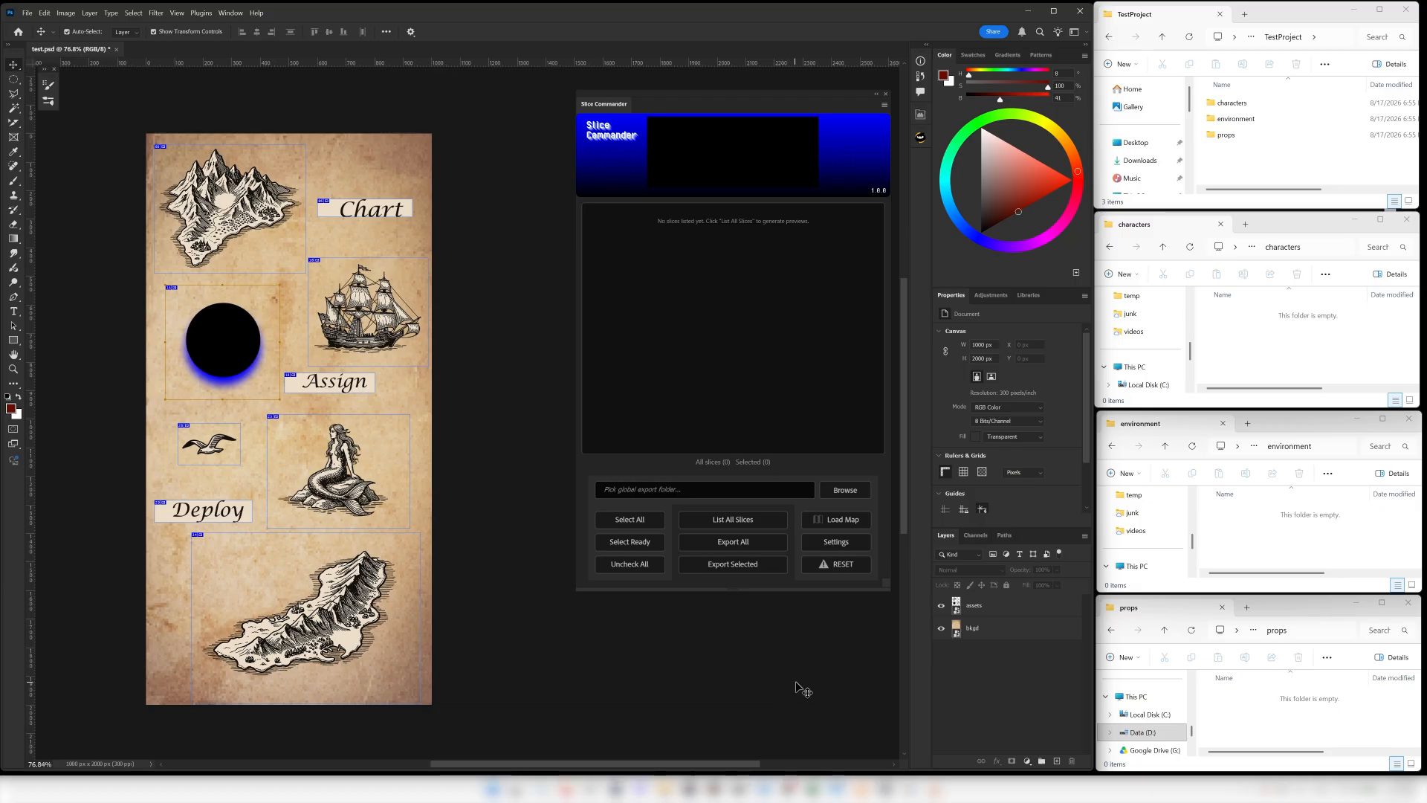
pyautogui.click(940, 628)
pyautogui.click(733, 520)
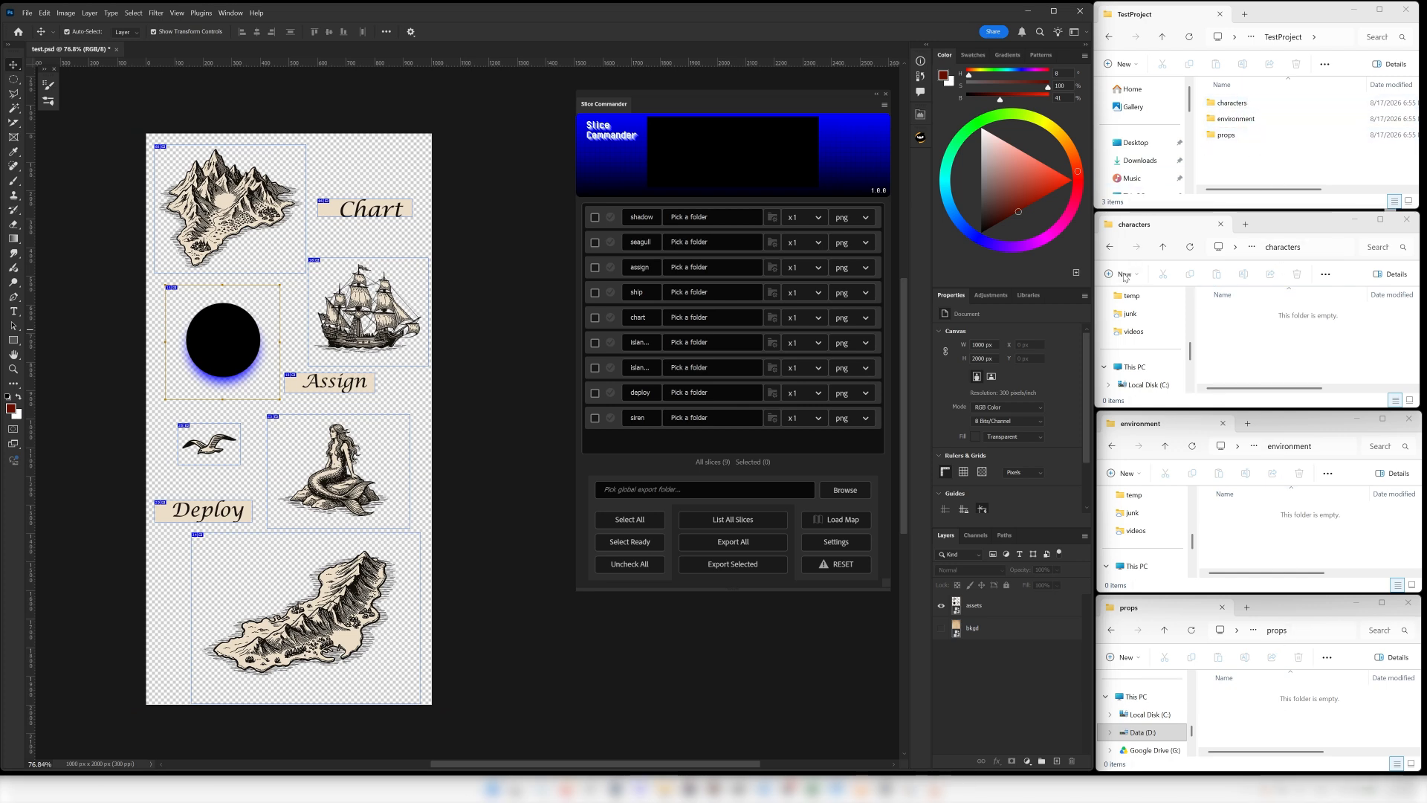
# Set the ship slice's export folder to TestProject\props and the first listed island slice's folder to TestProject\environment.
pyautogui.click(772, 292)
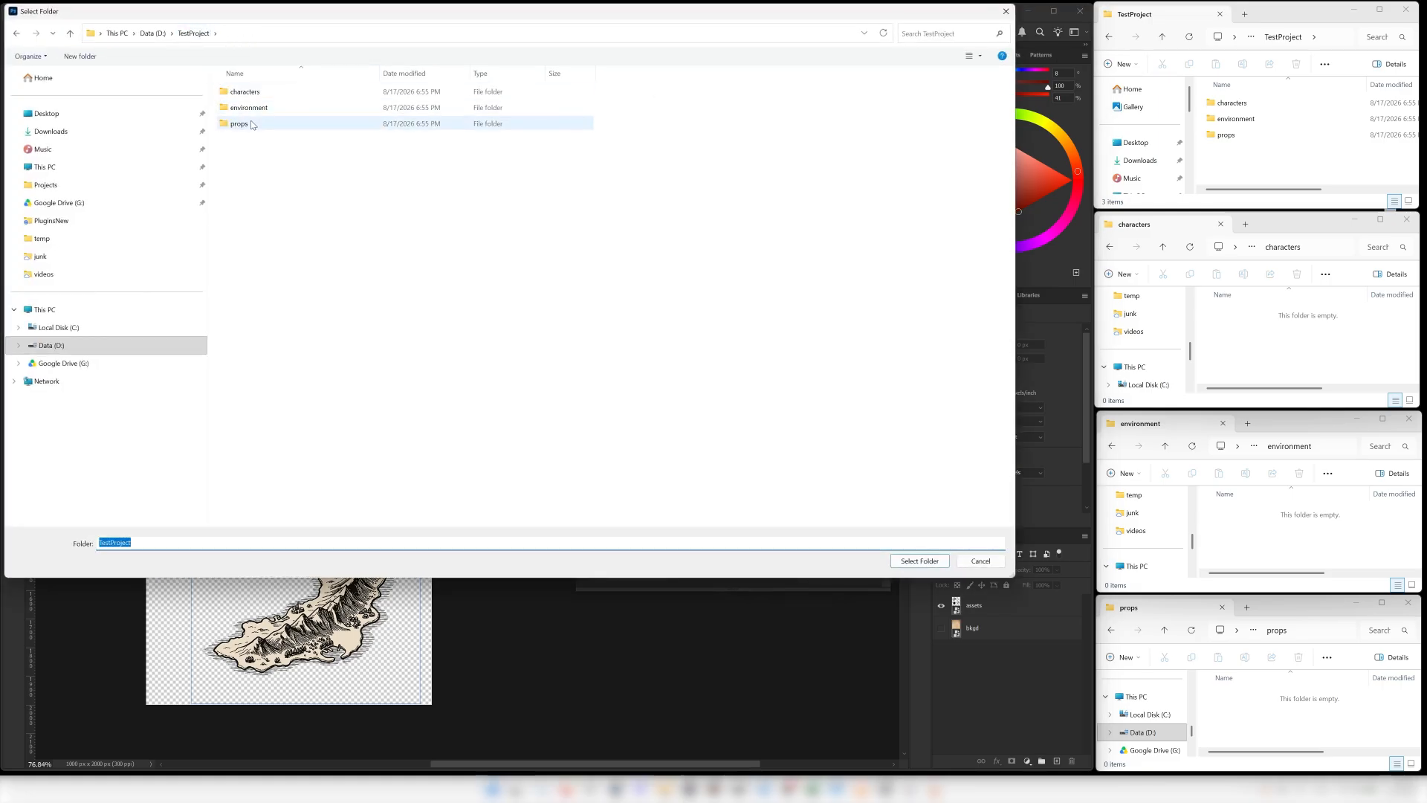
pyautogui.doubleClick(239, 124)
pyautogui.click(919, 560)
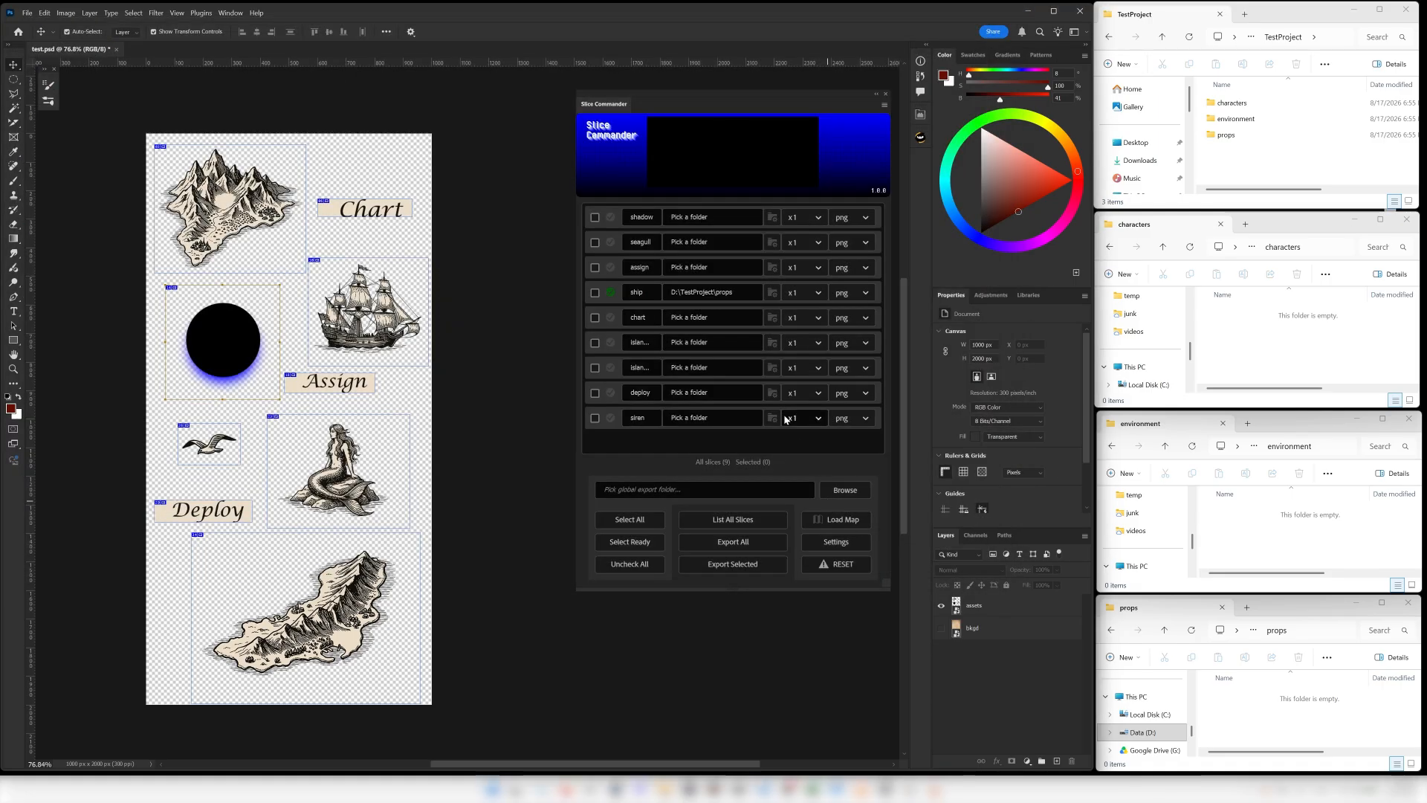
pyautogui.click(773, 342)
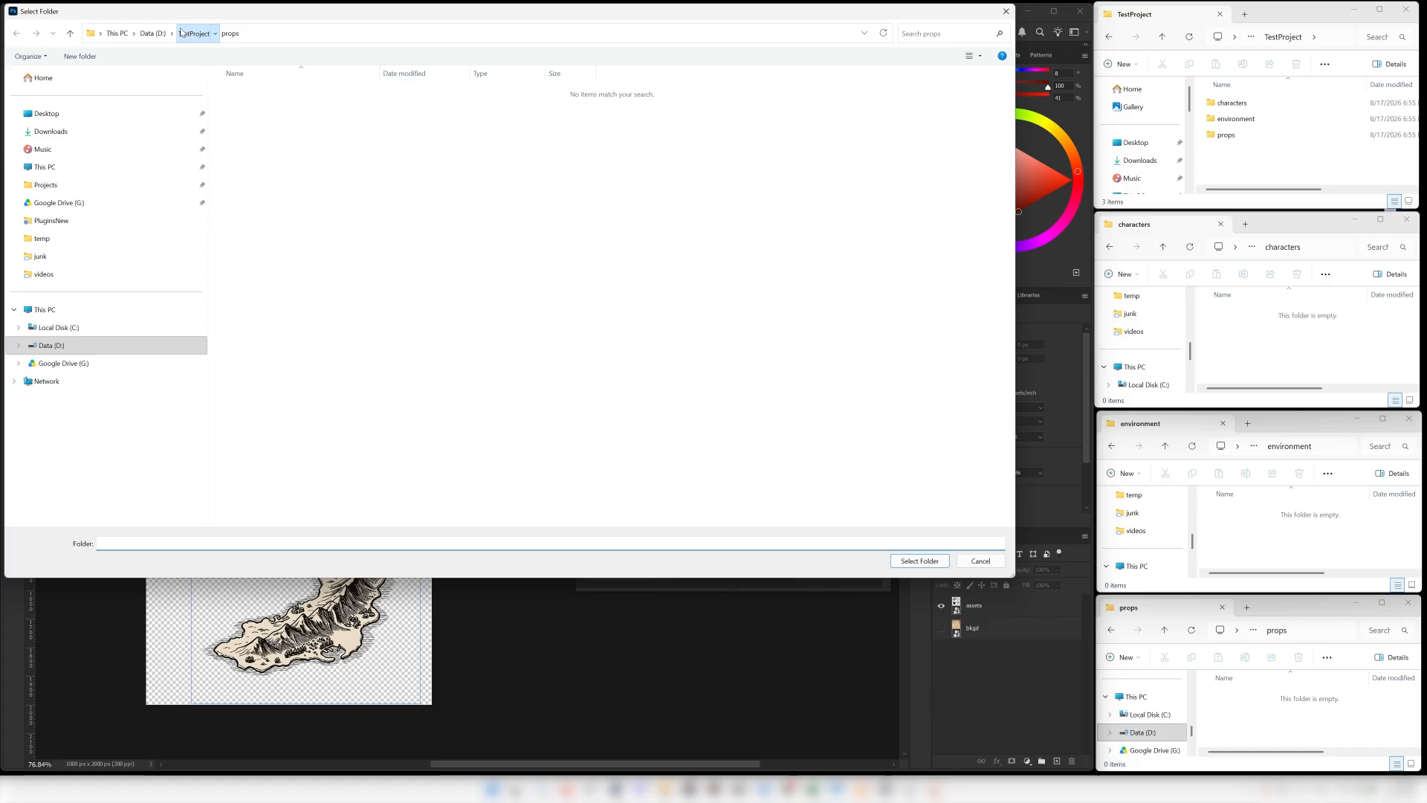
pyautogui.doubleClick(249, 108)
pyautogui.press('Return')
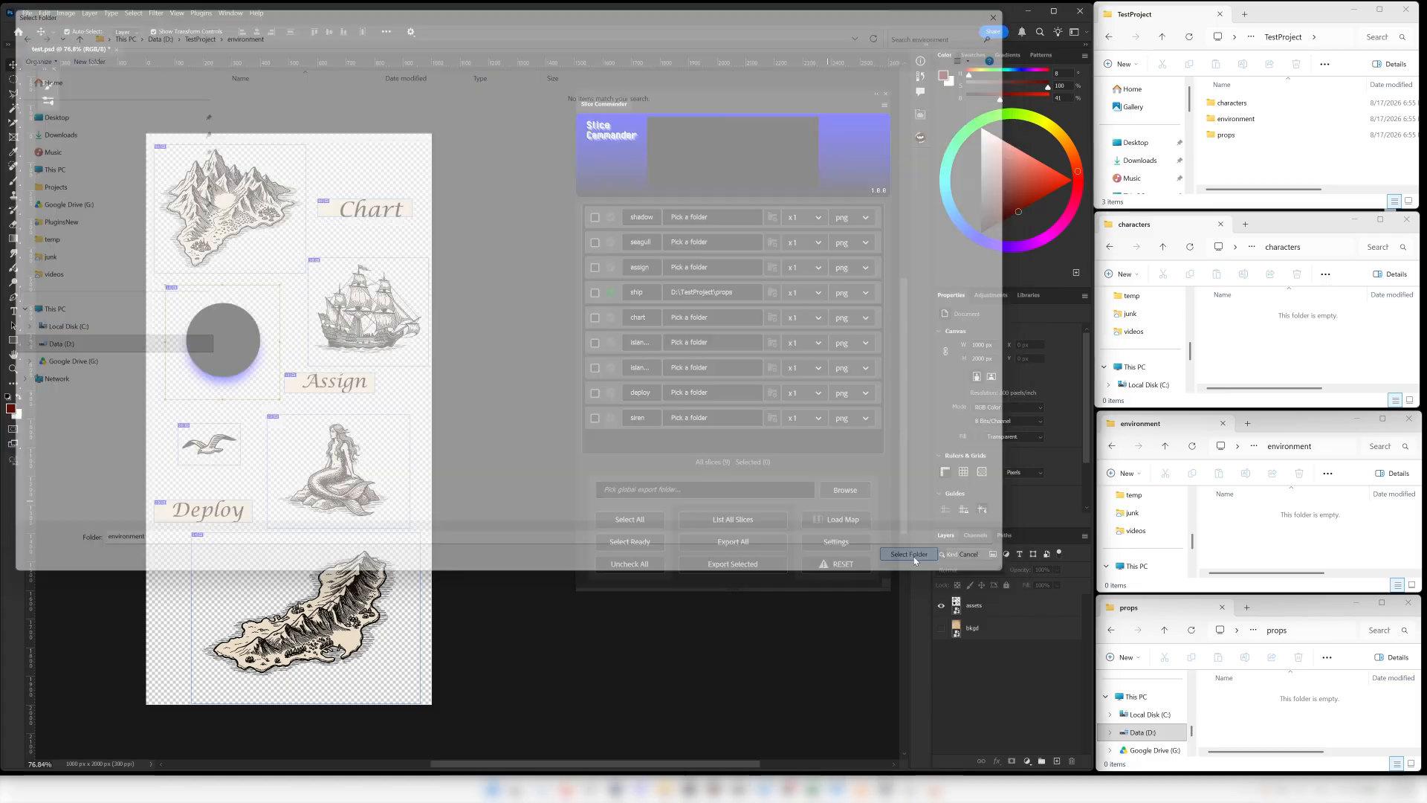
# Set the siren slice's export folder to D:\TestProject\characters.
pyautogui.click(773, 418)
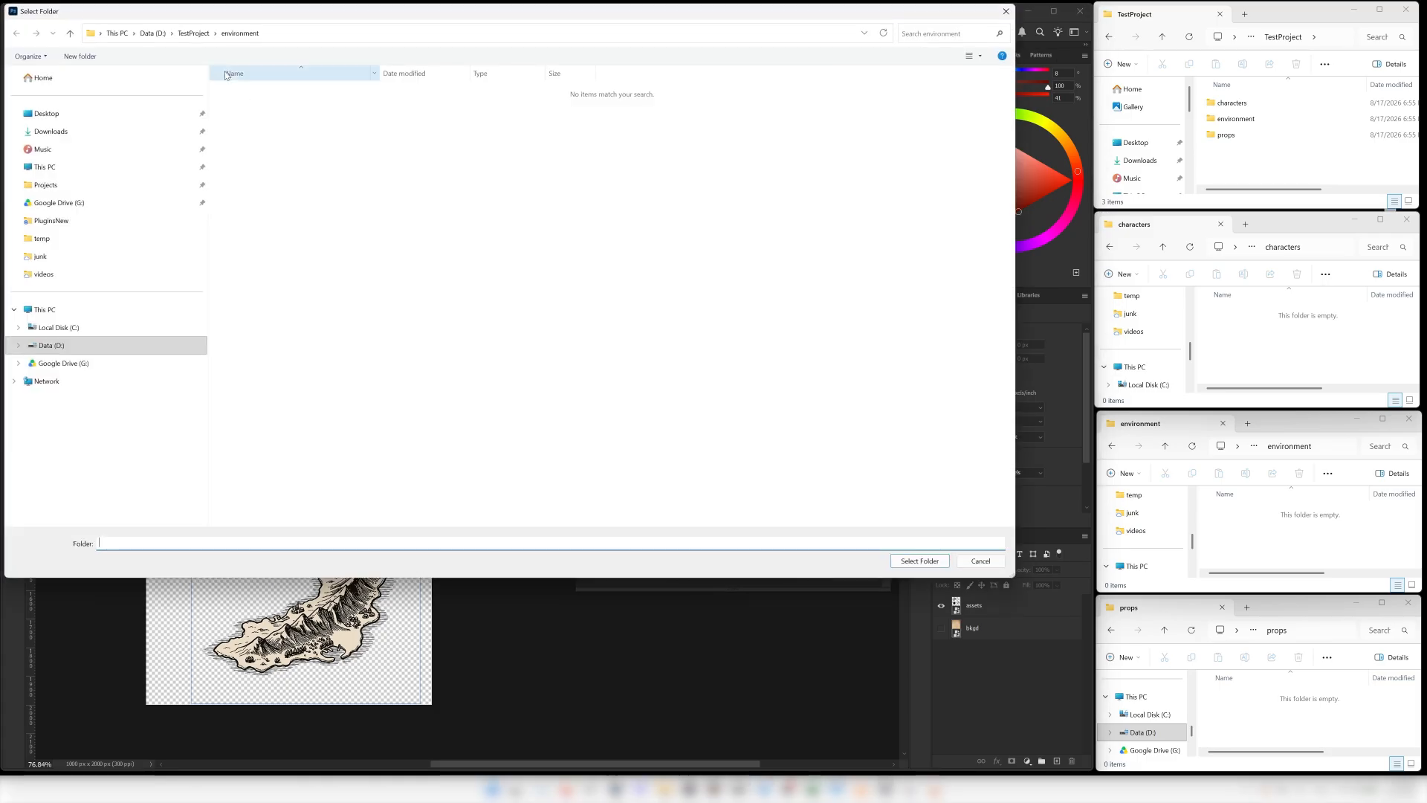
pyautogui.doubleClick(245, 92)
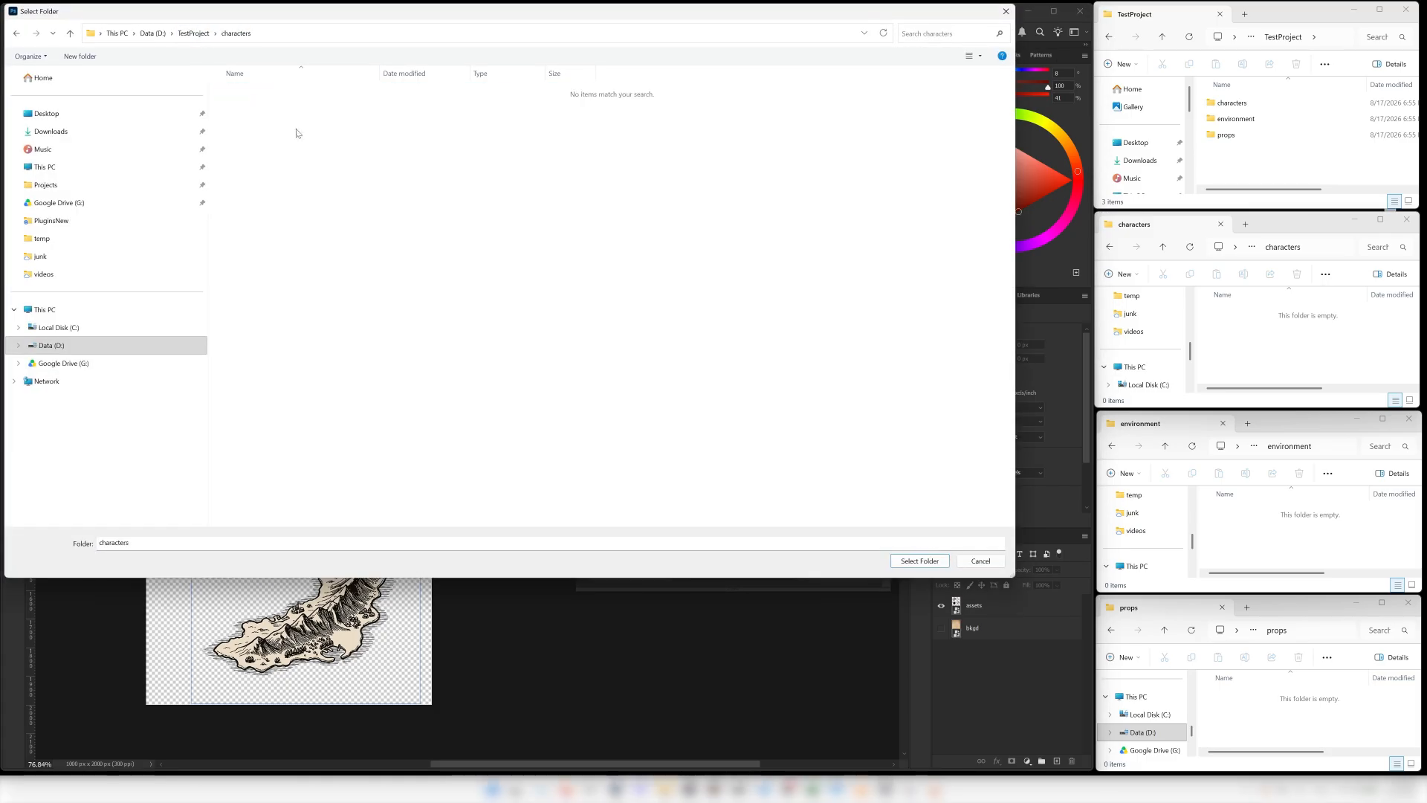
pyautogui.click(919, 561)
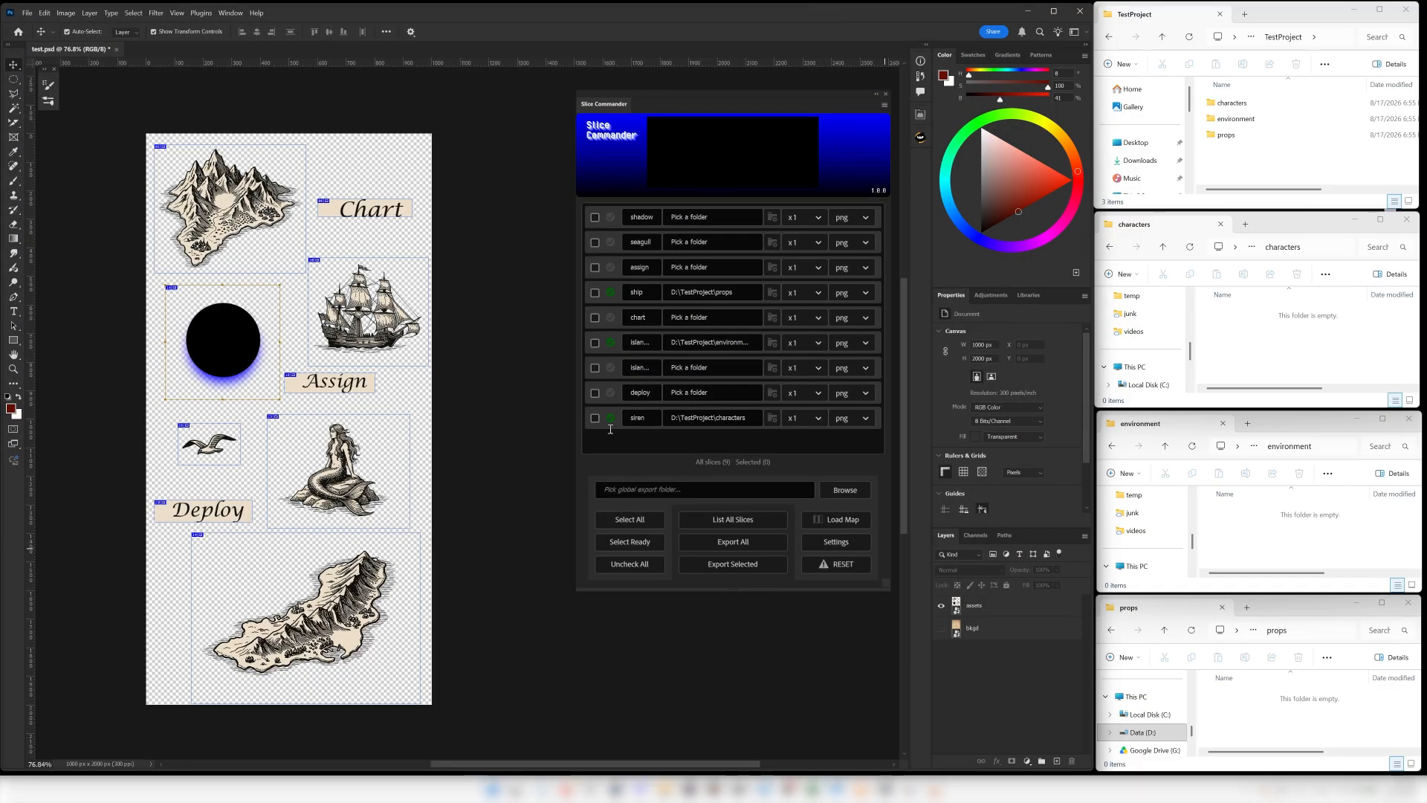
# Select every slice that already has an export folder assigned and export the selected slices.
pyautogui.moveTo(609, 426)
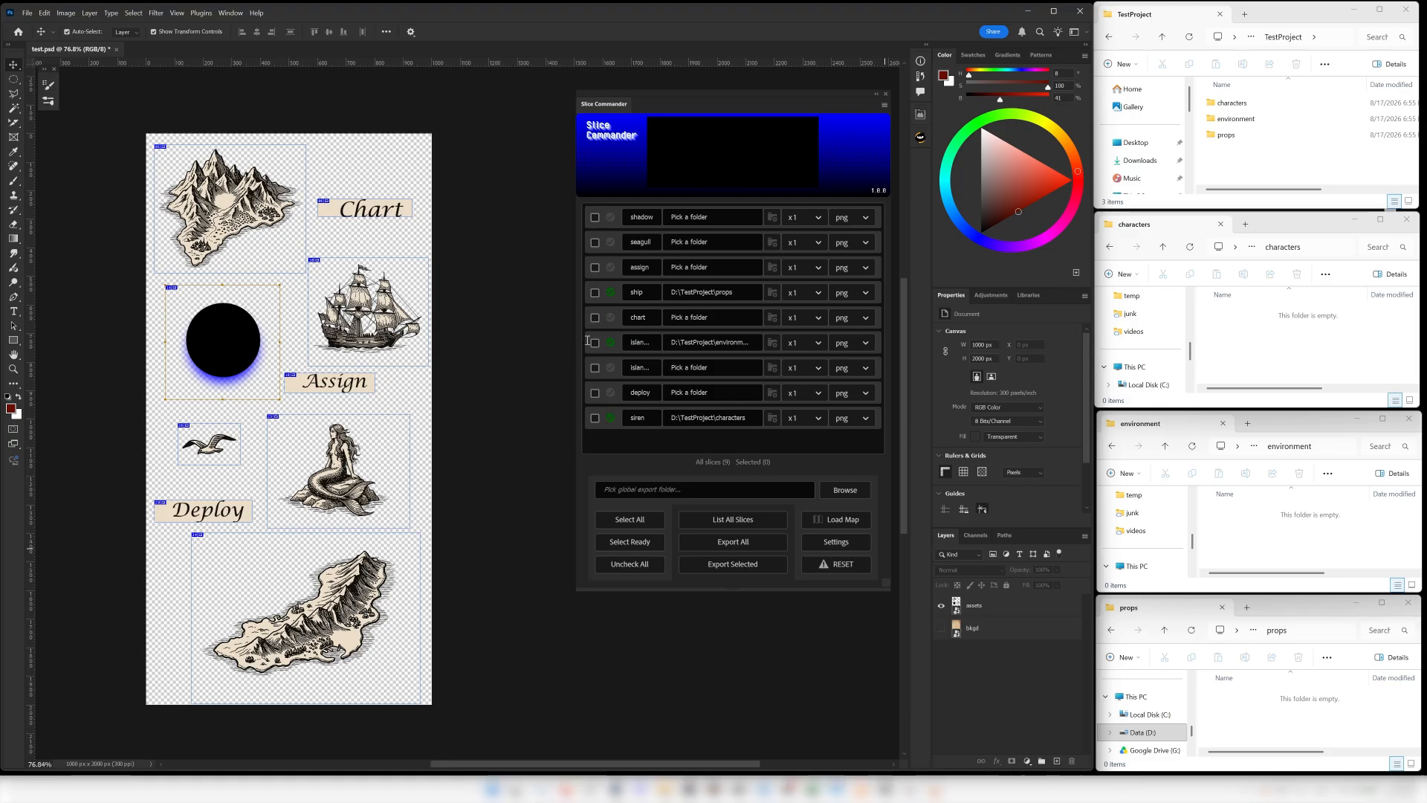
pyautogui.click(630, 544)
pyautogui.click(718, 568)
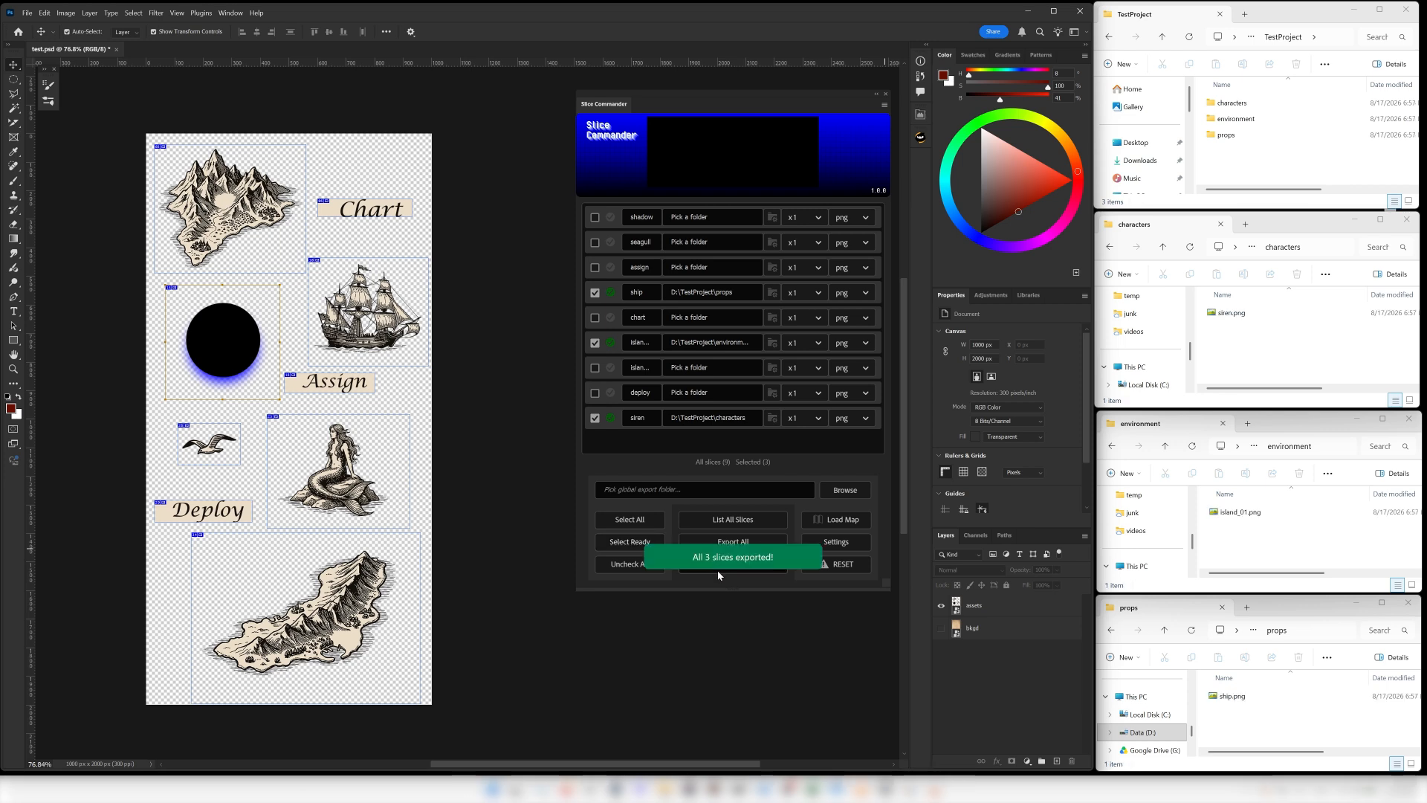
# Open siren.png from the characters folder, check its transparency against black and white backgrounds, and close the viewer.
pyautogui.click(1252, 351)
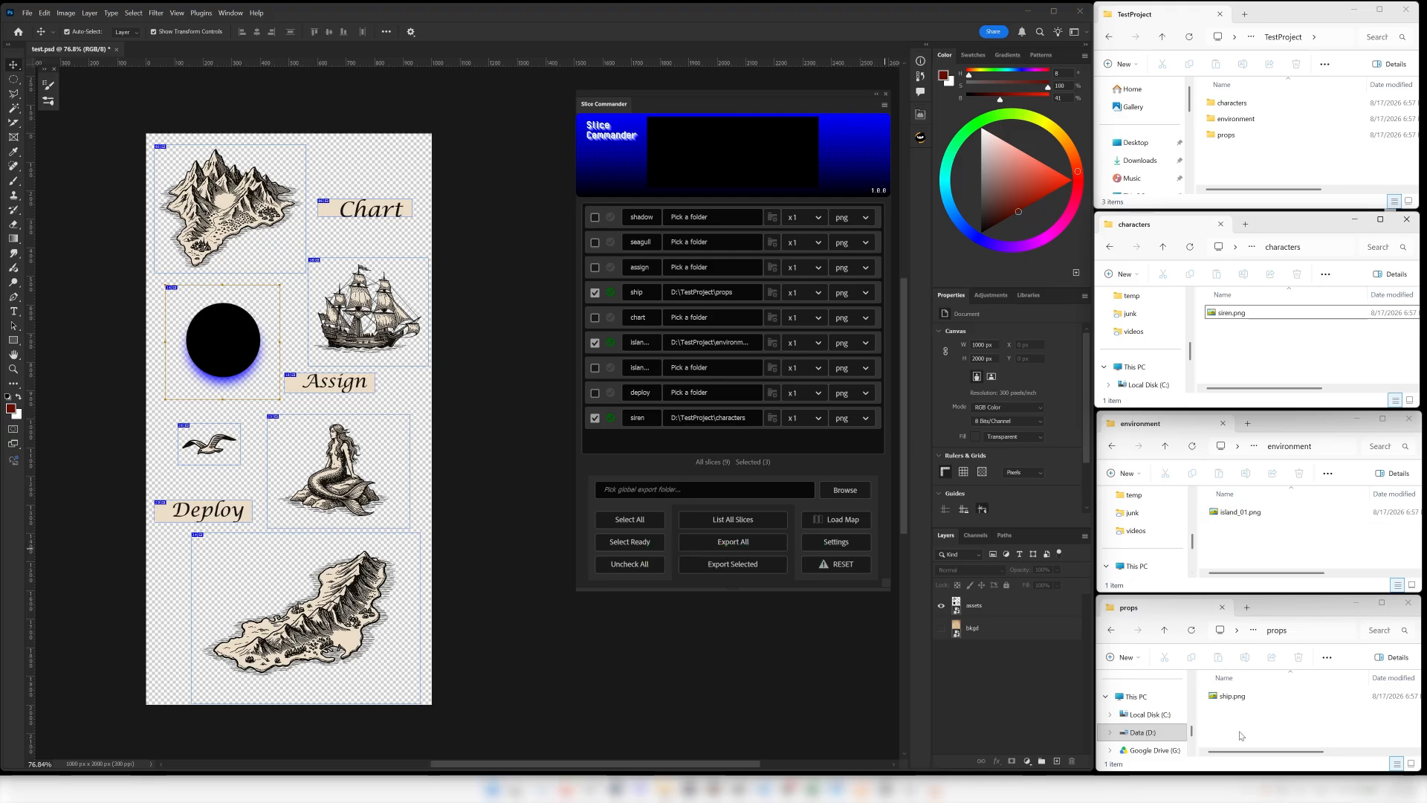
pyautogui.click(1222, 315)
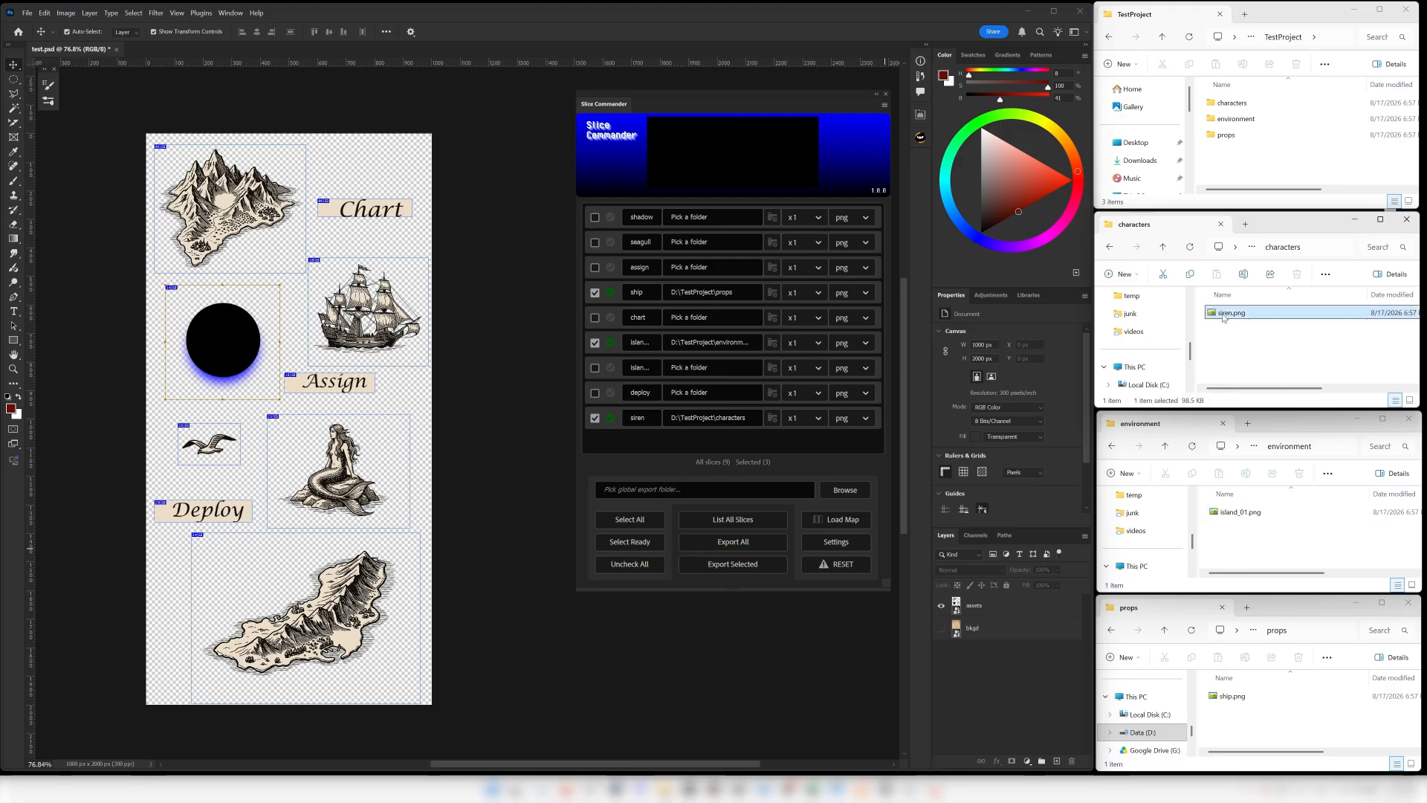
pyautogui.doubleClick(1223, 315)
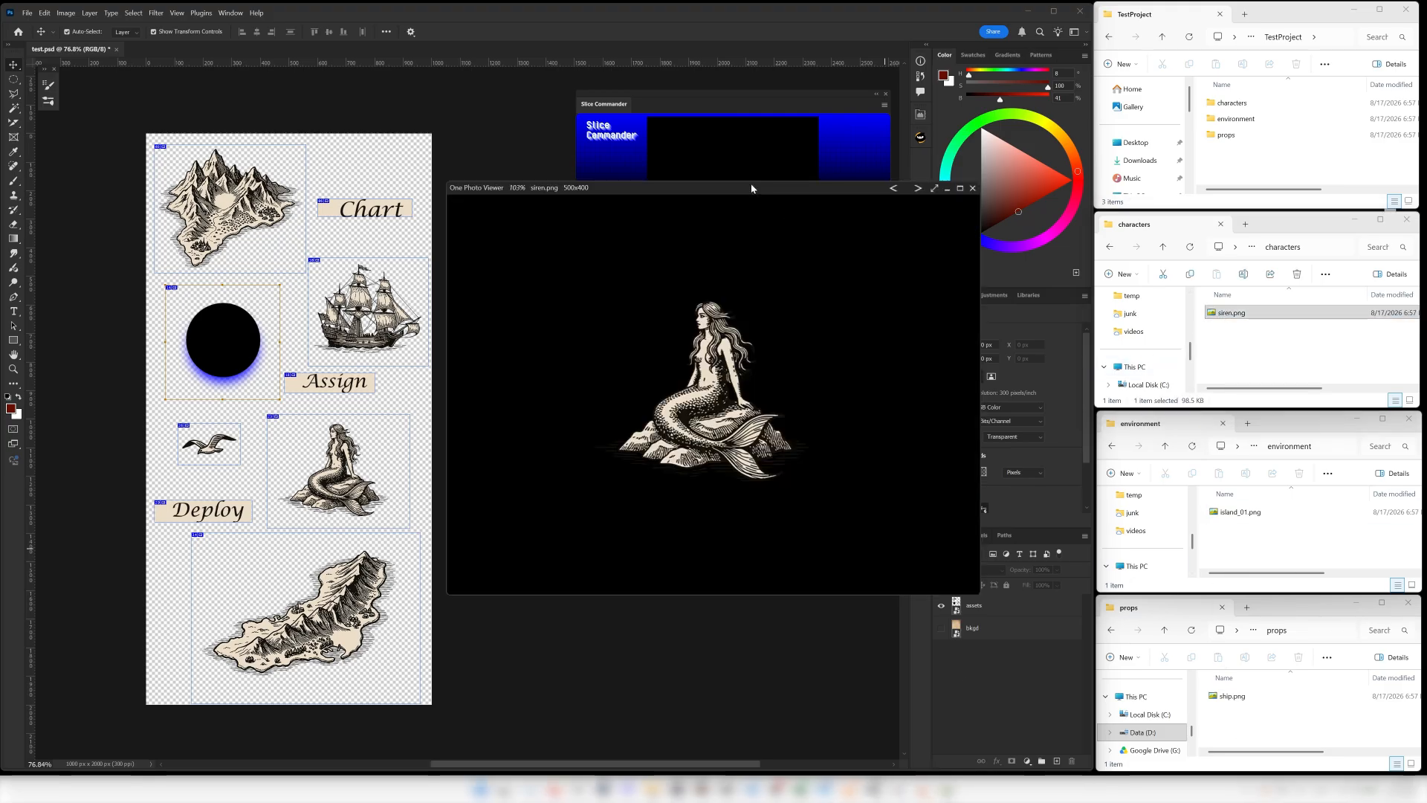
pyautogui.press('b')
pyautogui.press('b')
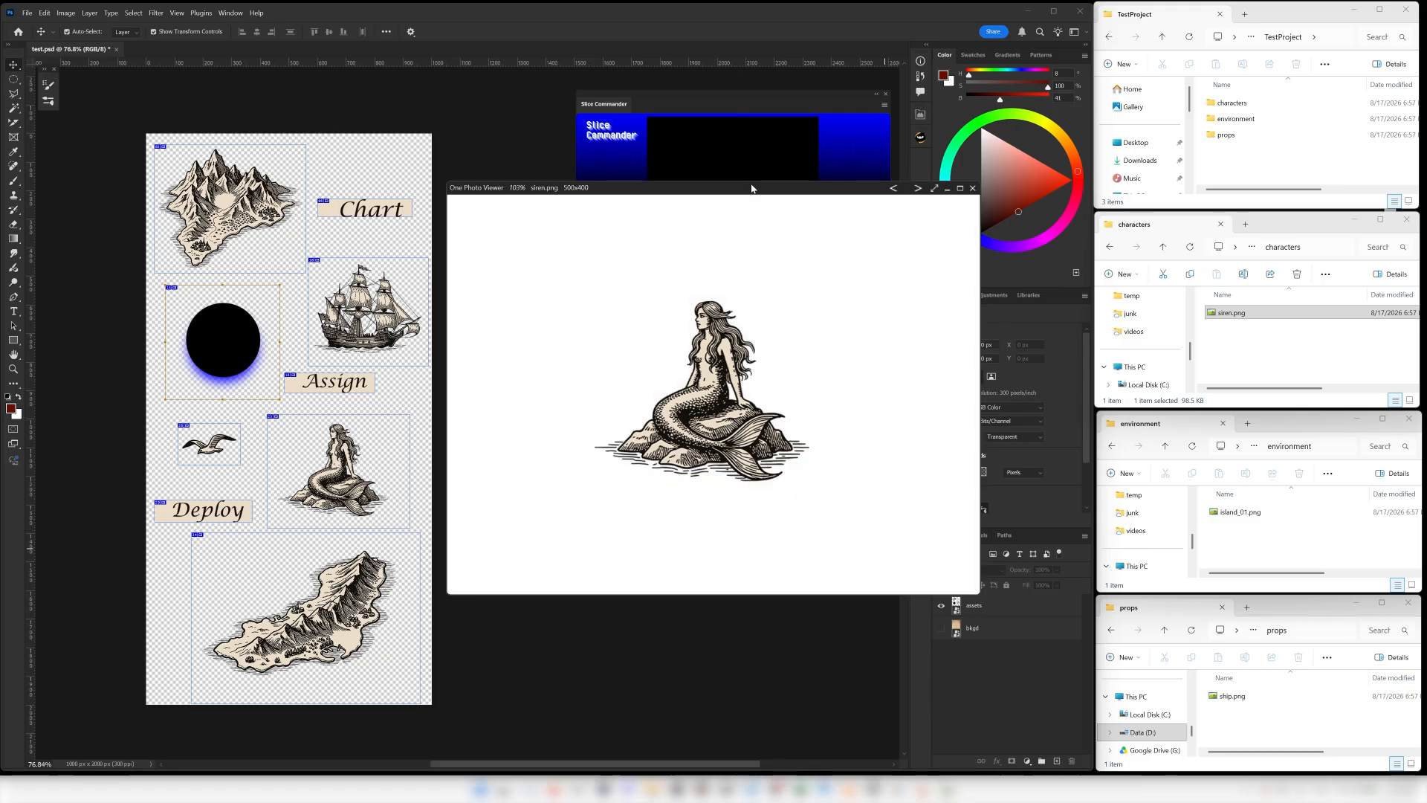
pyautogui.press('b')
pyautogui.press('b')
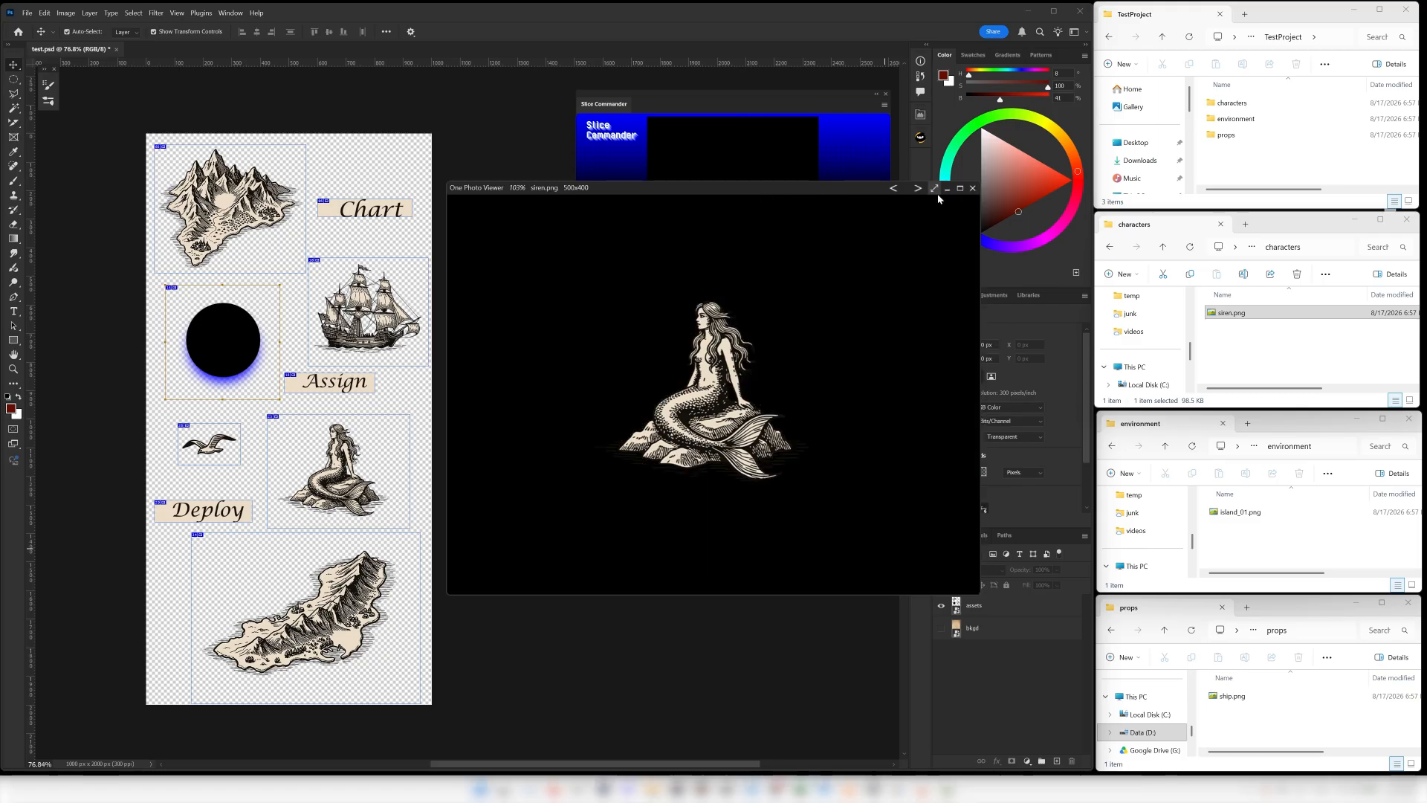
pyautogui.click(972, 189)
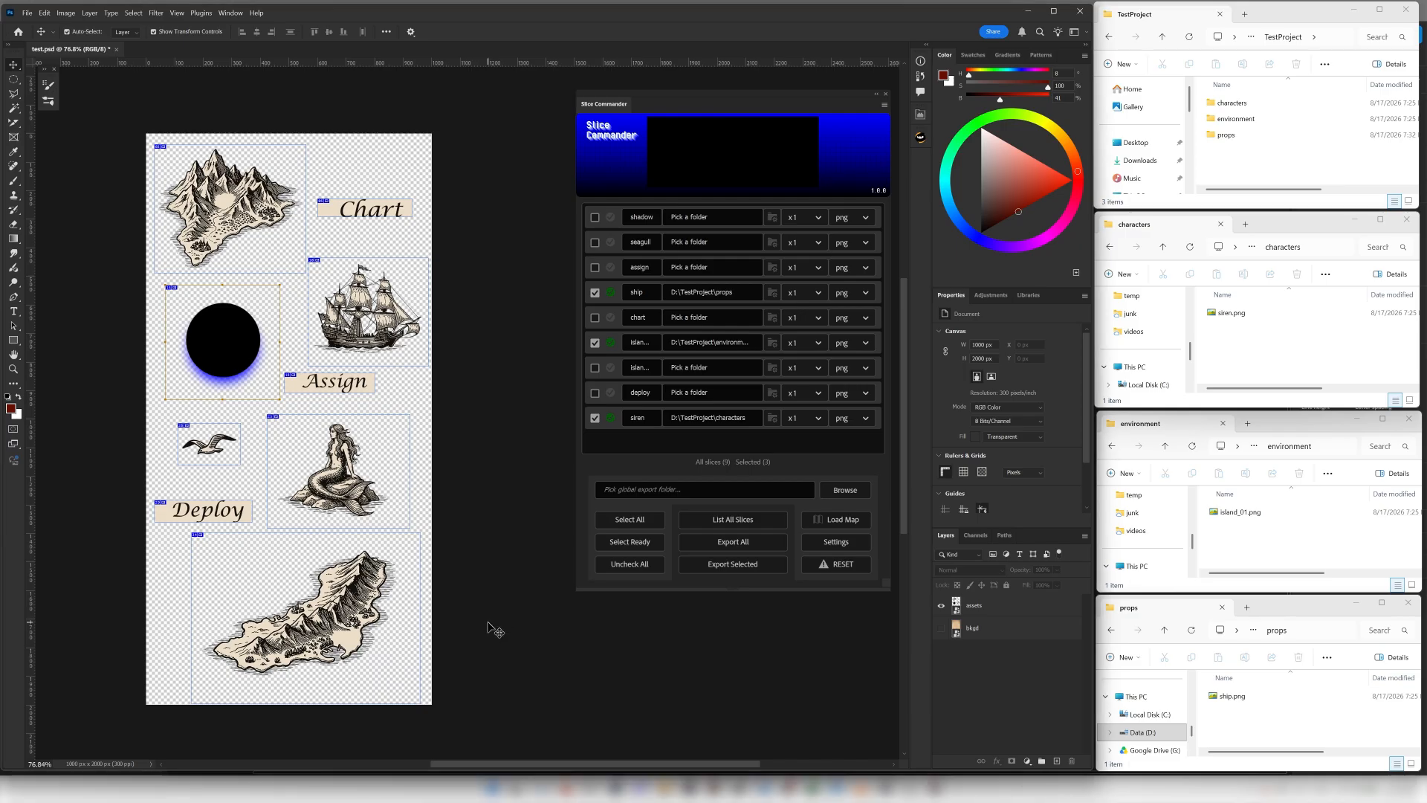
# Reset Slice Commander and list all of the document's slices again.
pyautogui.click(842, 565)
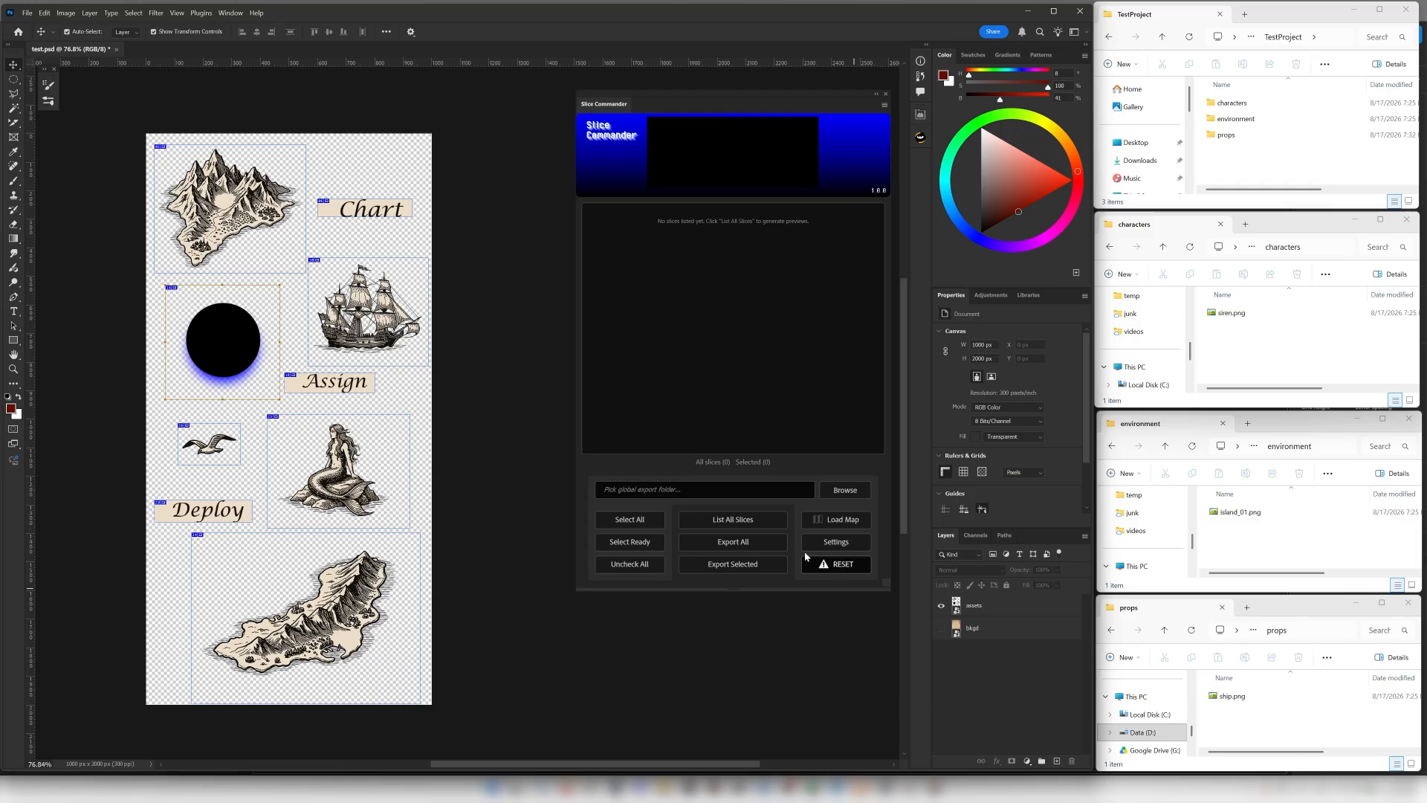
pyautogui.click(754, 518)
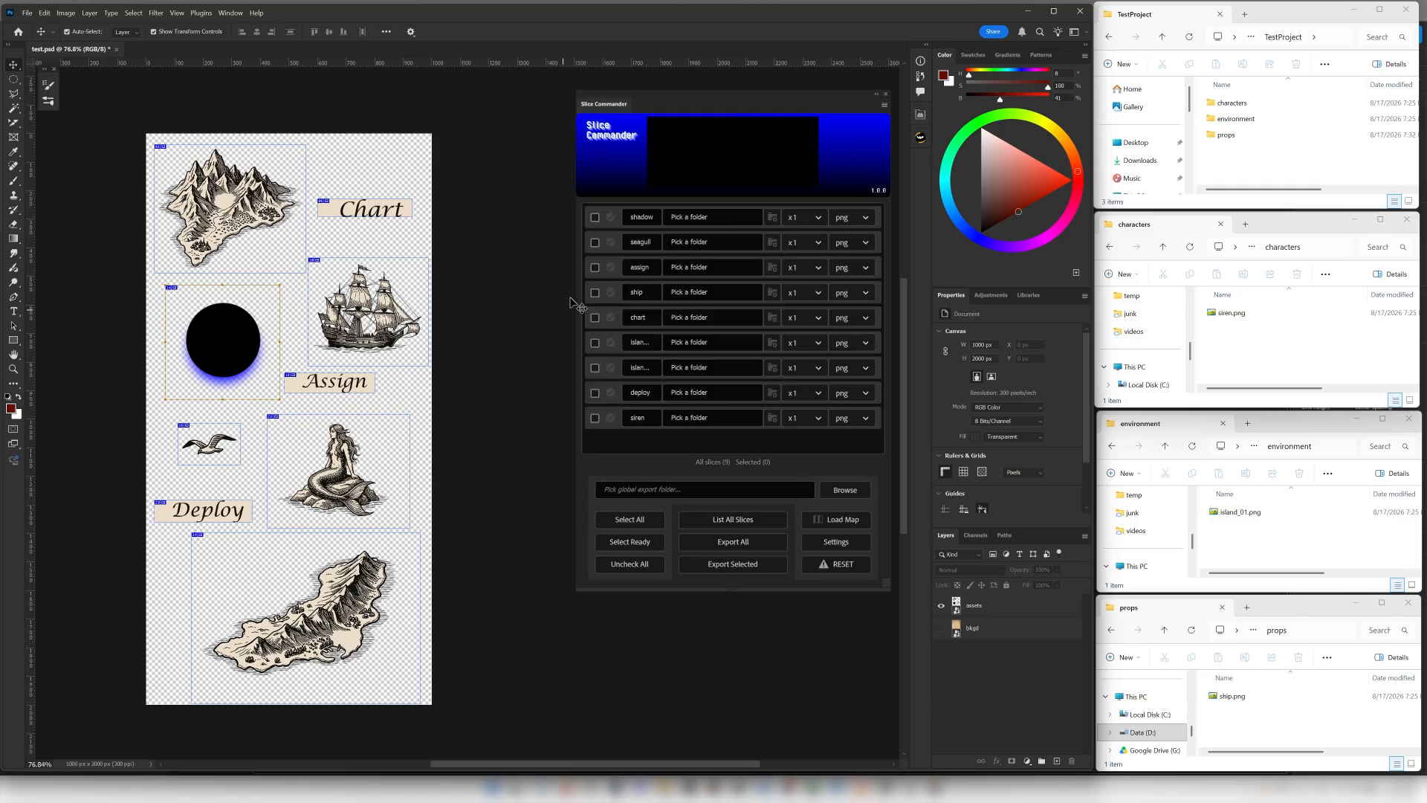
# Select the chart, assign and deploy slices and set their shared export folder to D:\TestProject\props.
pyautogui.click(594, 318)
pyautogui.click(593, 267)
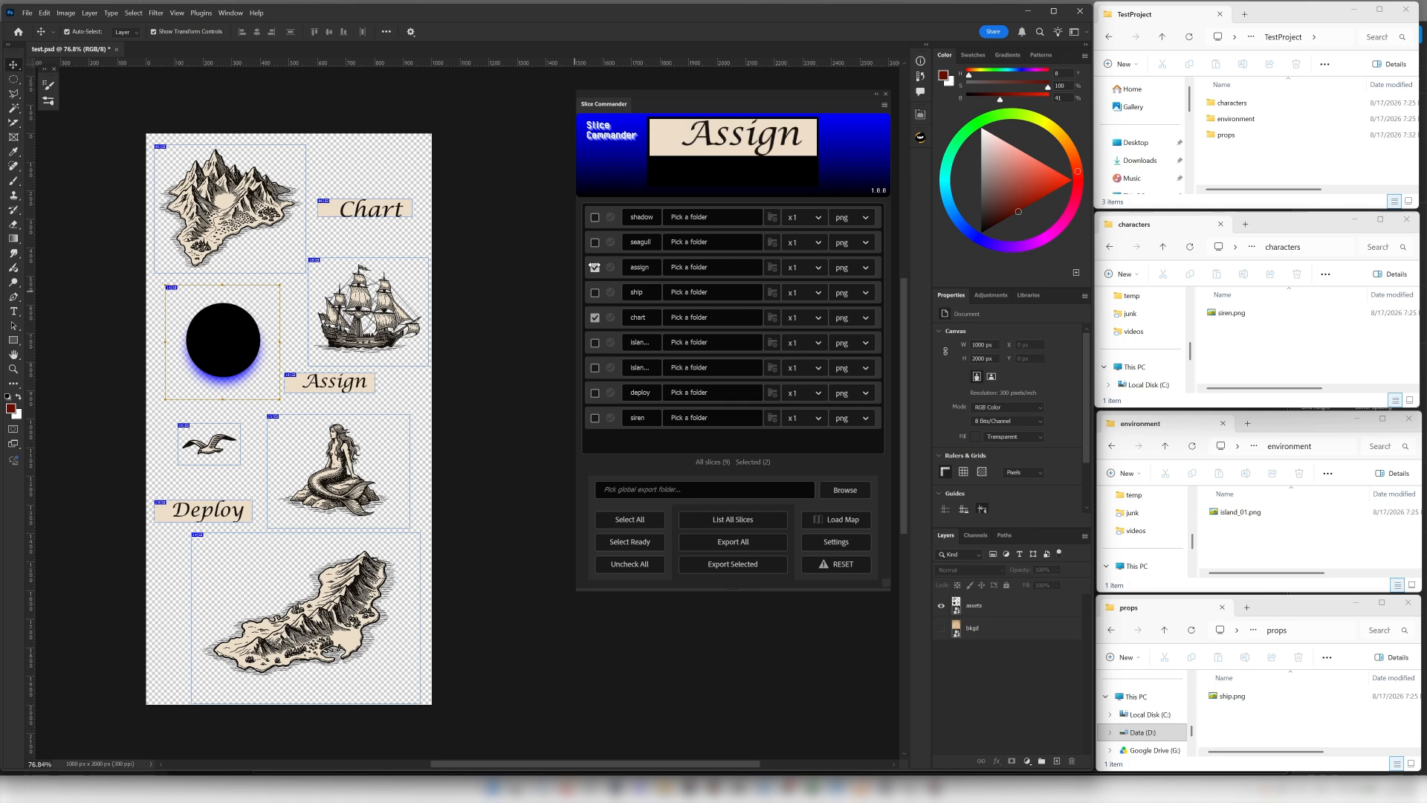
pyautogui.click(594, 392)
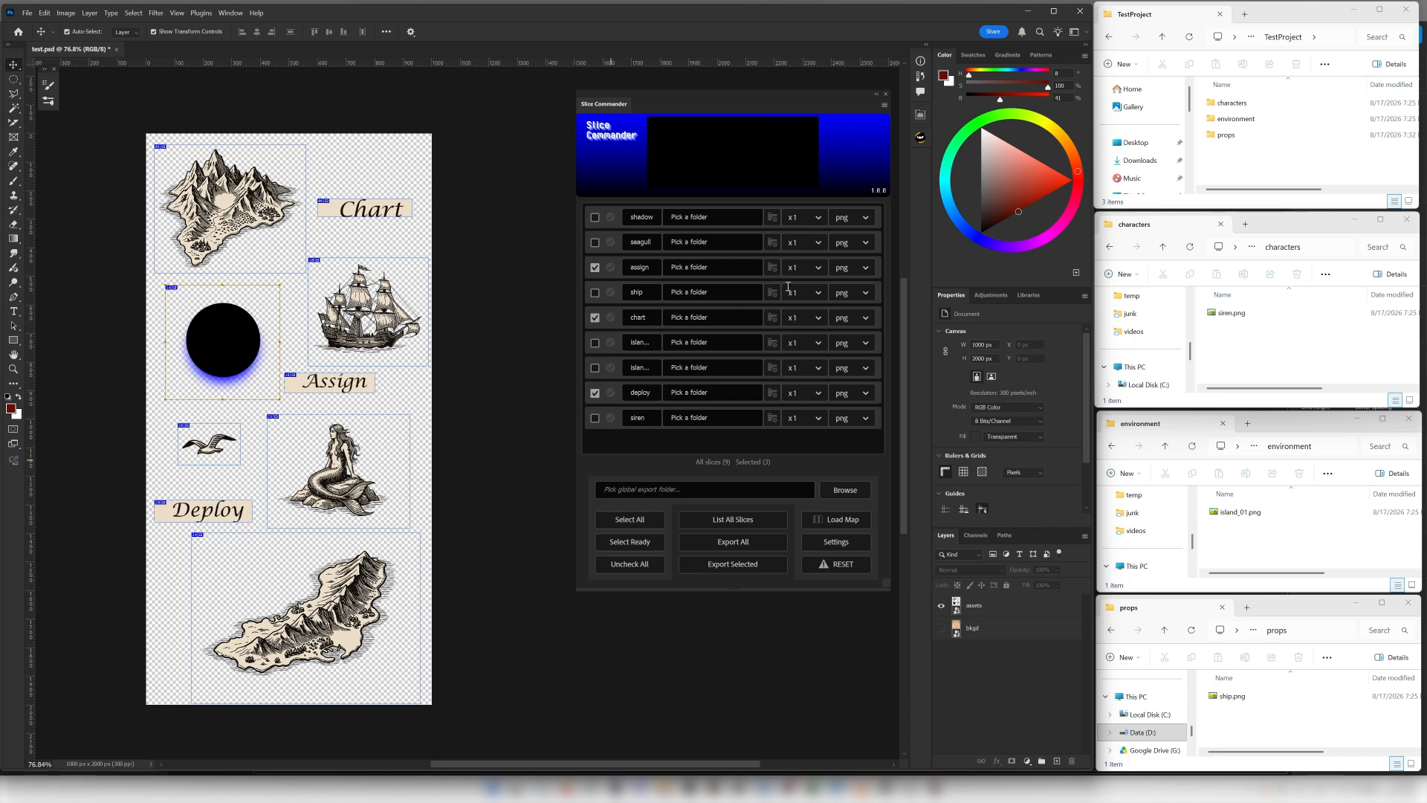
pyautogui.click(772, 267)
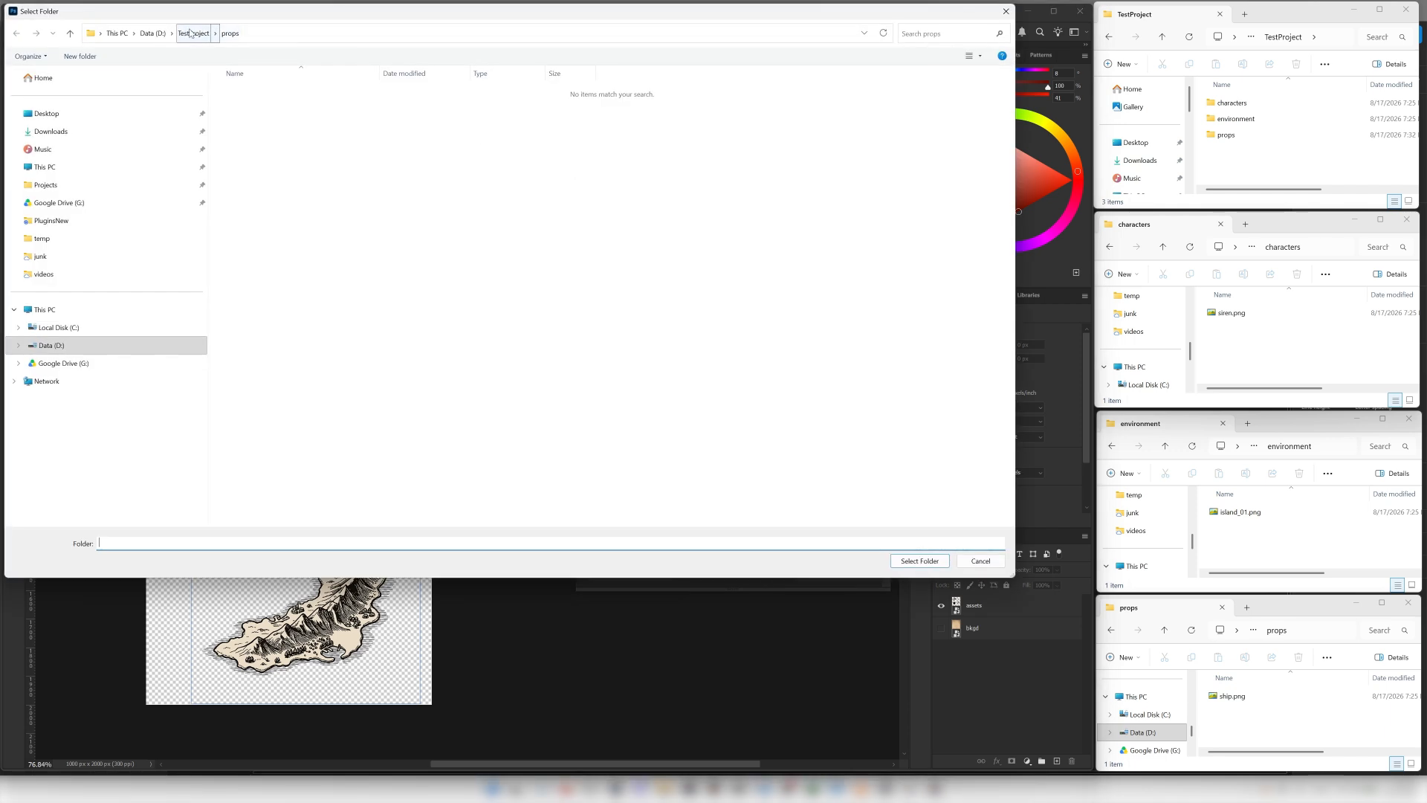
pyautogui.click(920, 560)
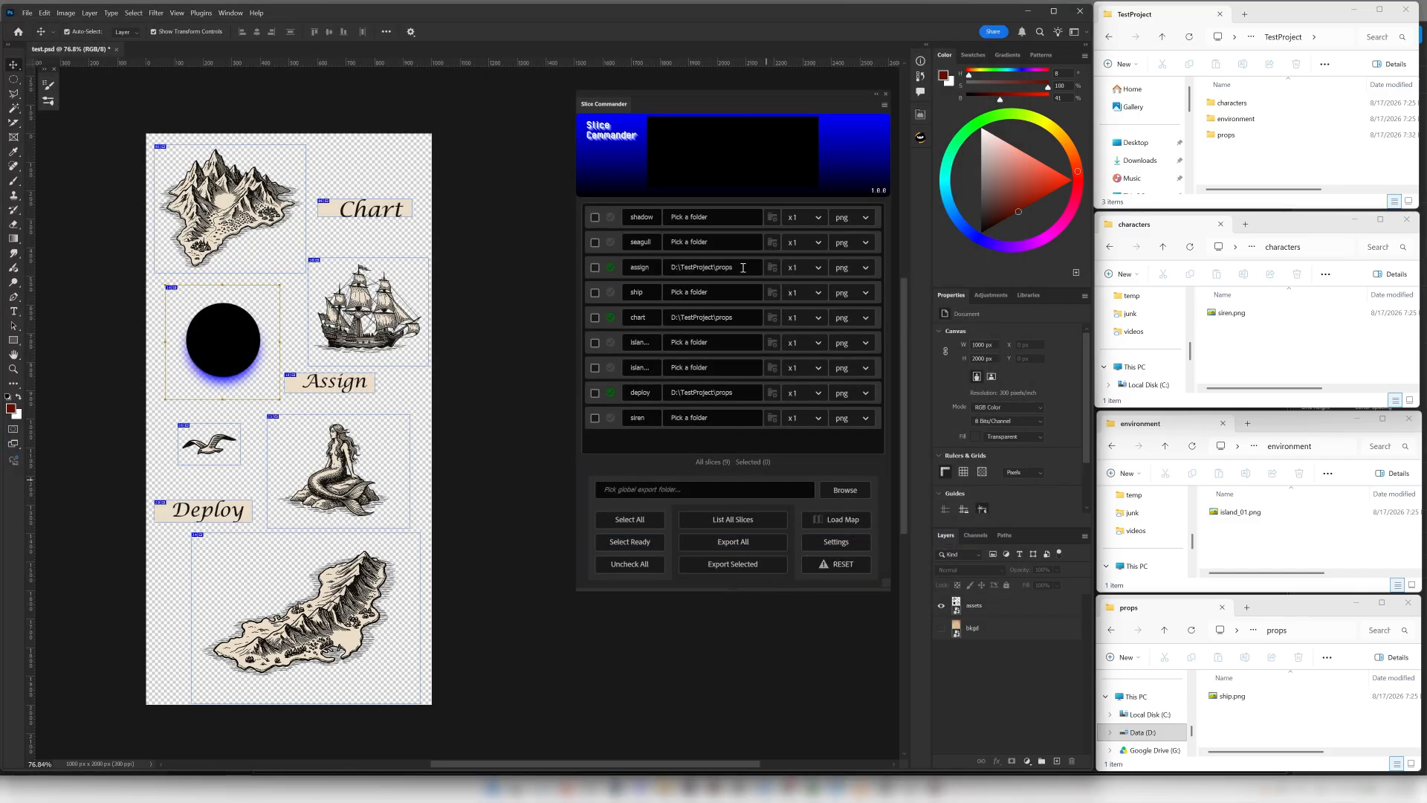
pyautogui.moveTo(743, 267); pyautogui.dragTo(658, 267)
pyautogui.moveTo(742, 318); pyautogui.dragTo(644, 312)
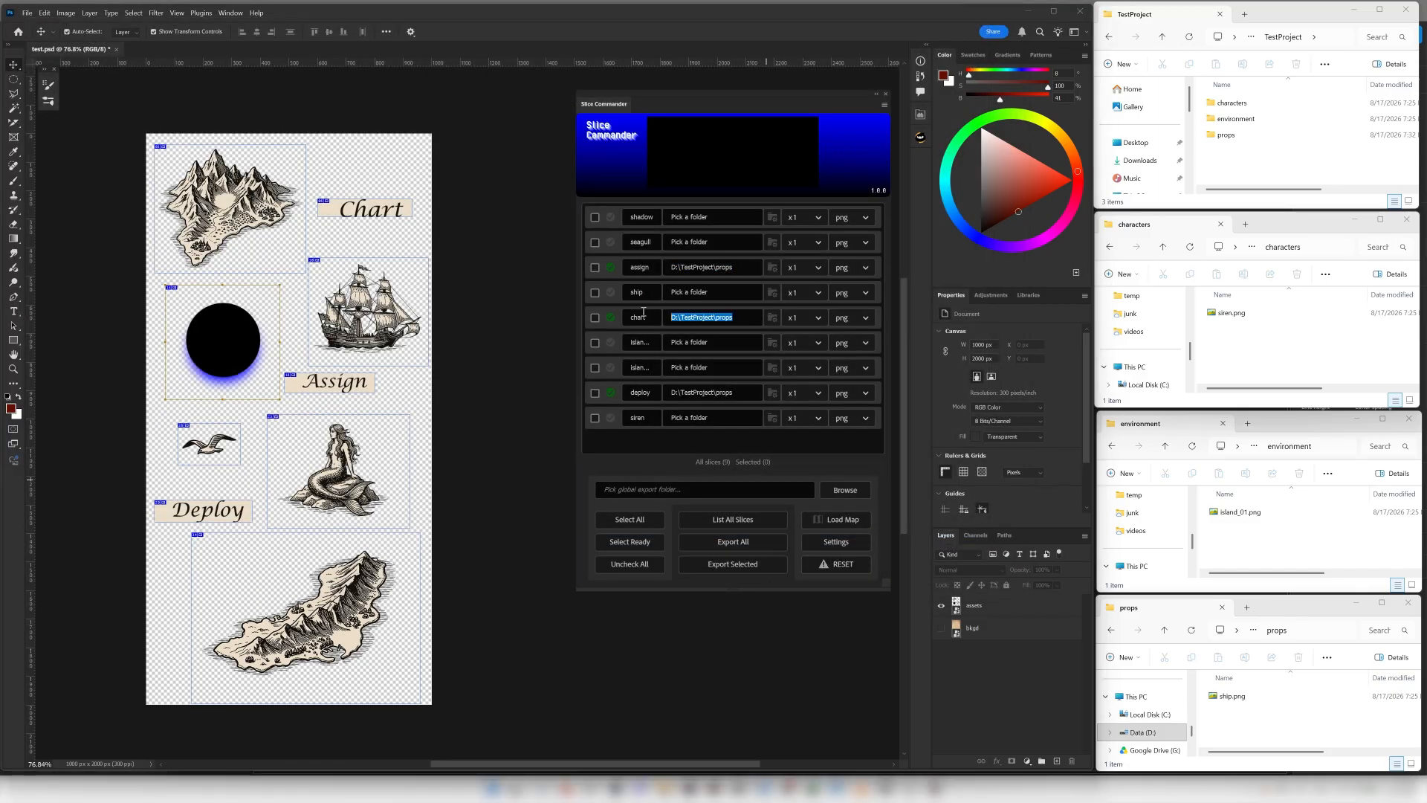
pyautogui.click(742, 392)
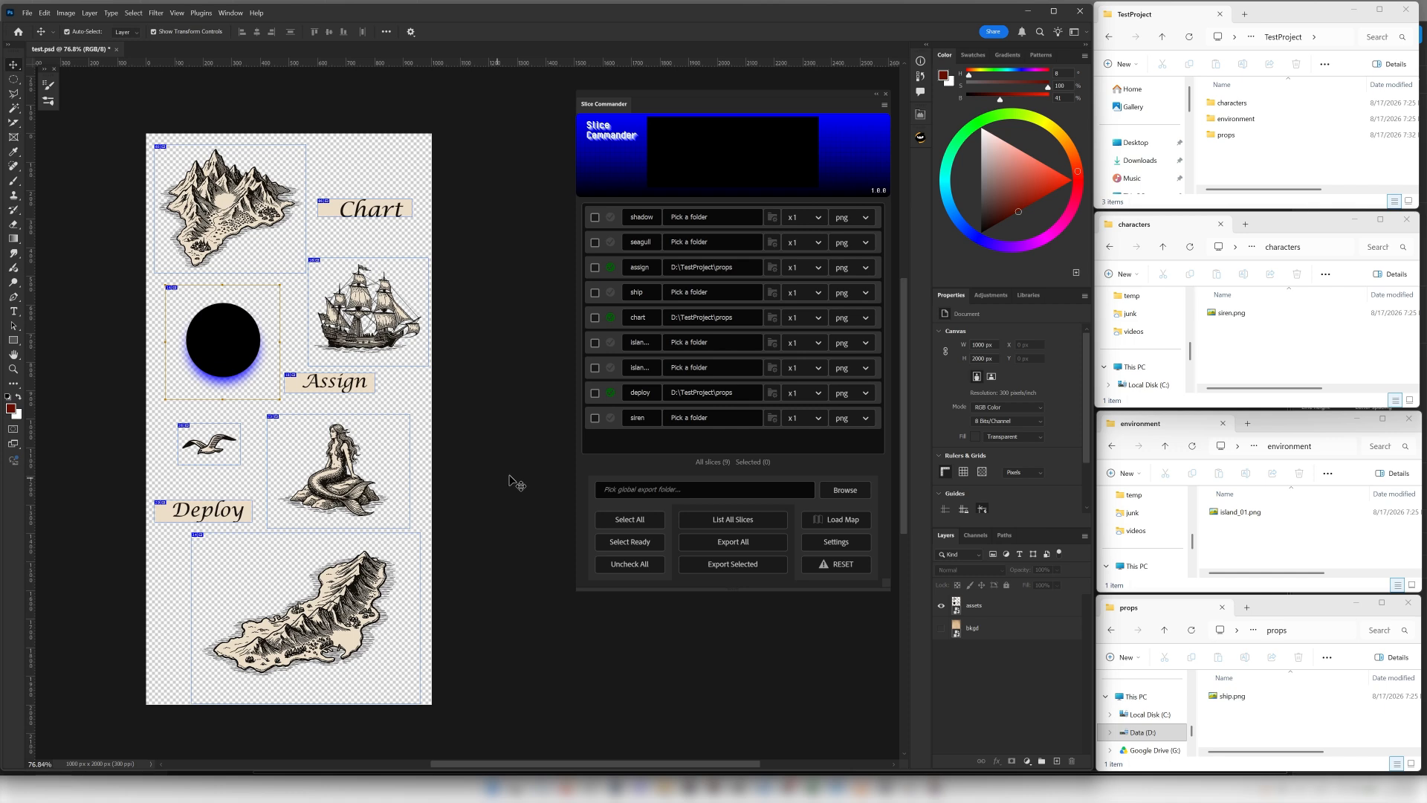
# Set the export format of the assign, chart and deploy slices to webp and export those slices.
pyautogui.moveTo(610, 396)
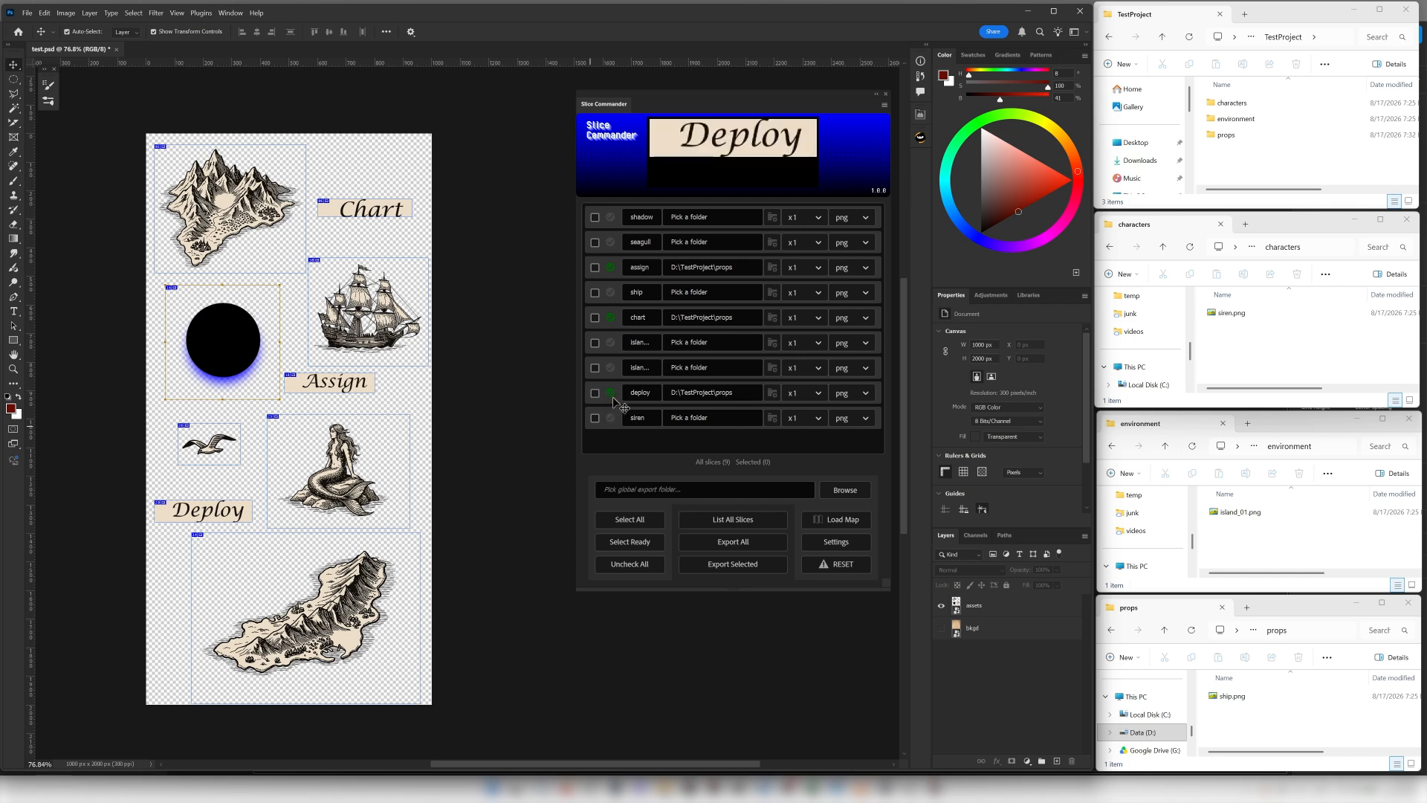
pyautogui.click(628, 542)
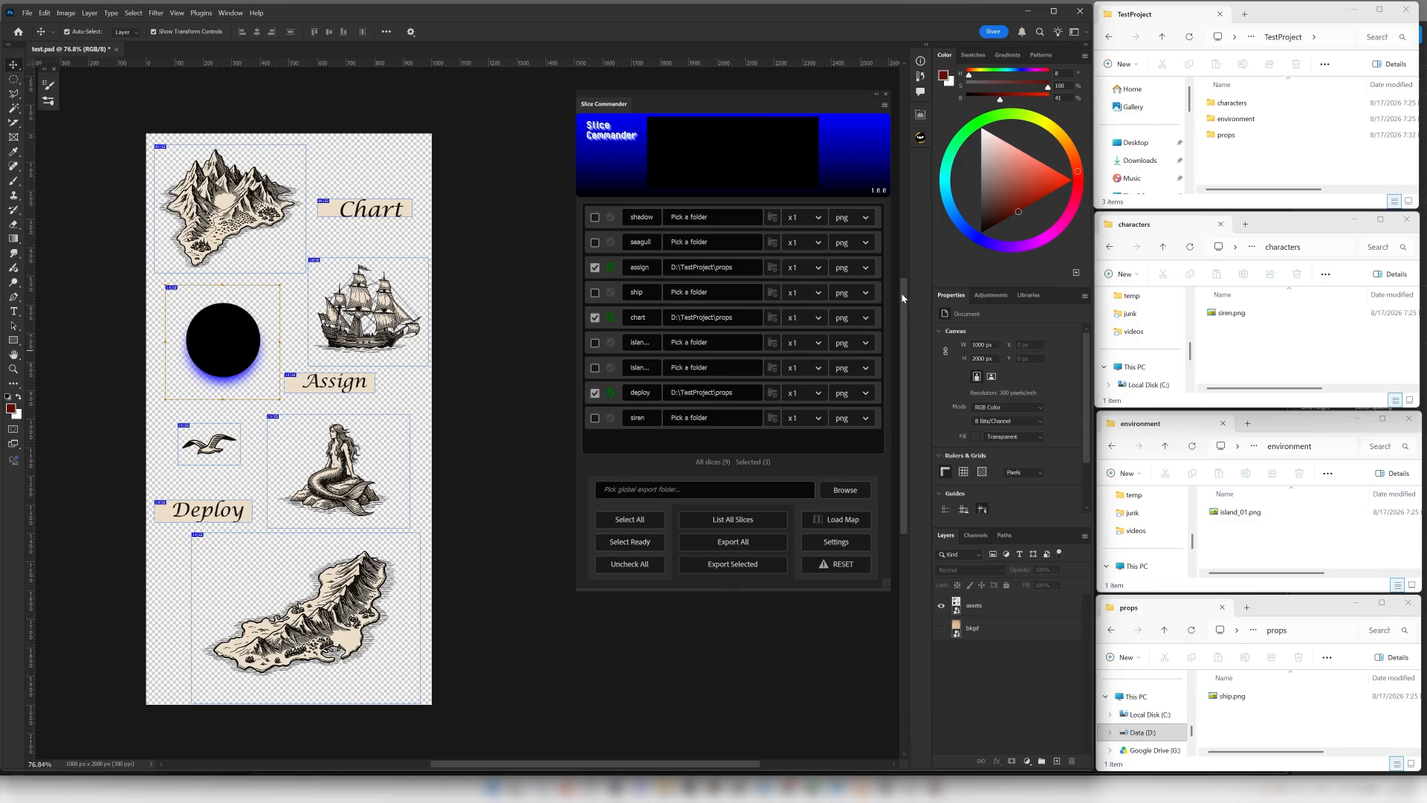
pyautogui.click(866, 269)
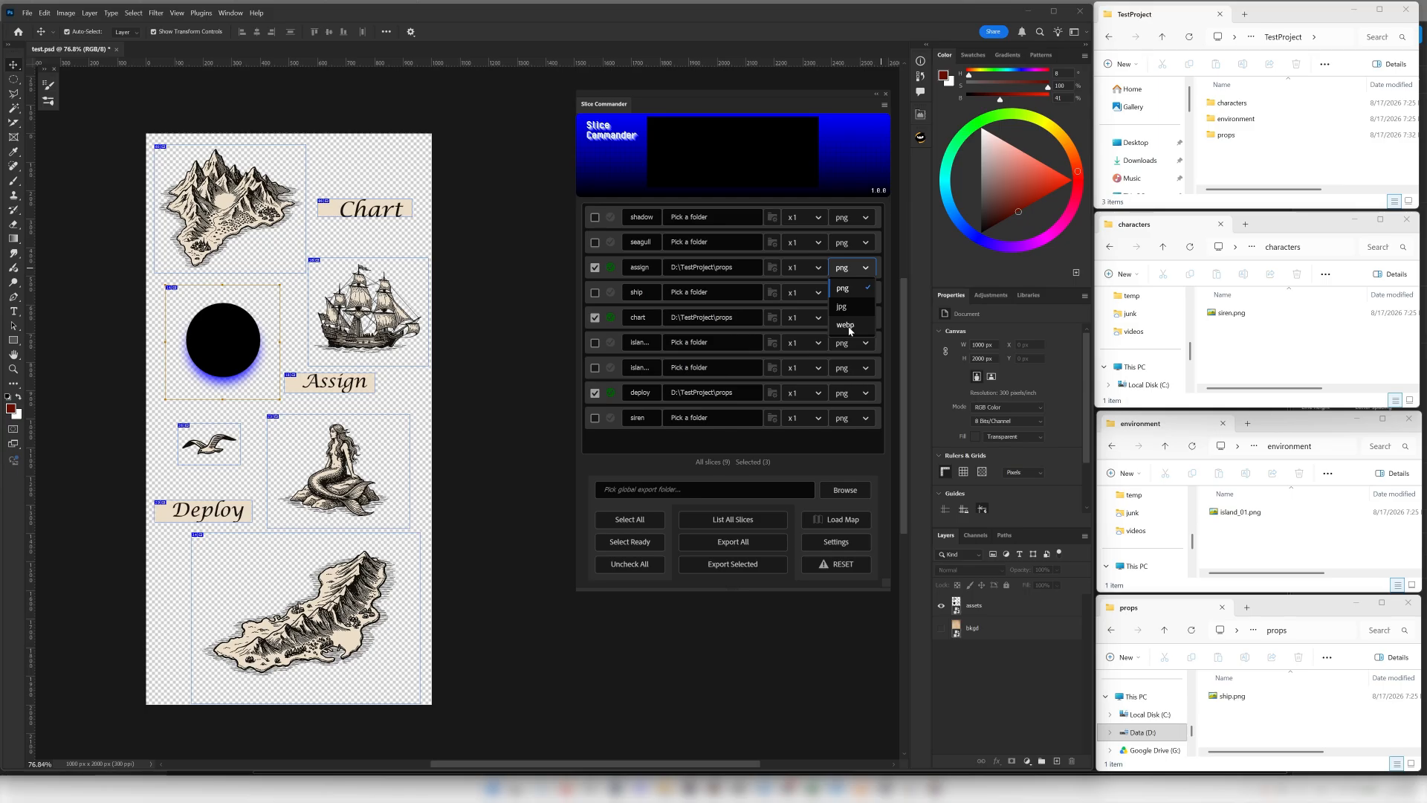
pyautogui.click(846, 326)
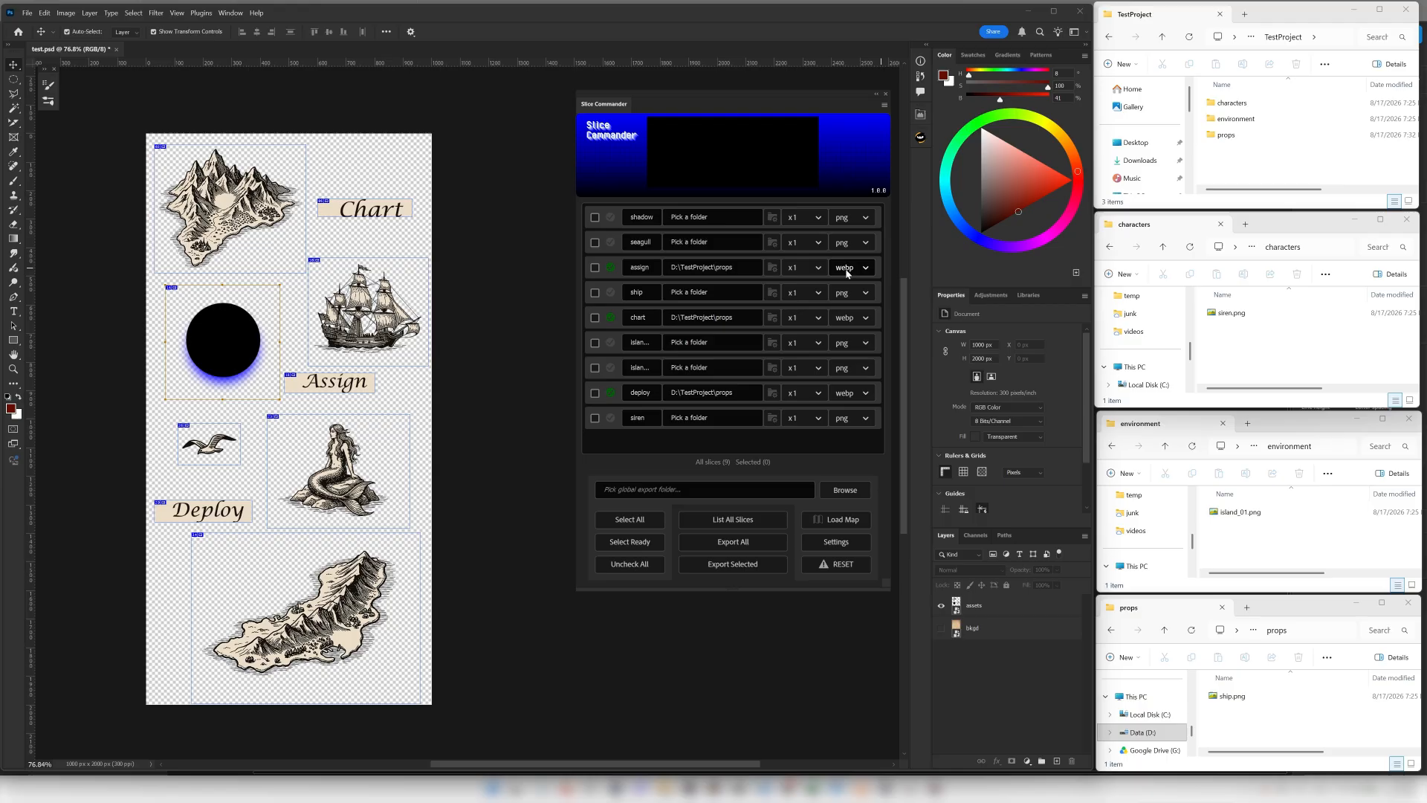
pyautogui.click(647, 544)
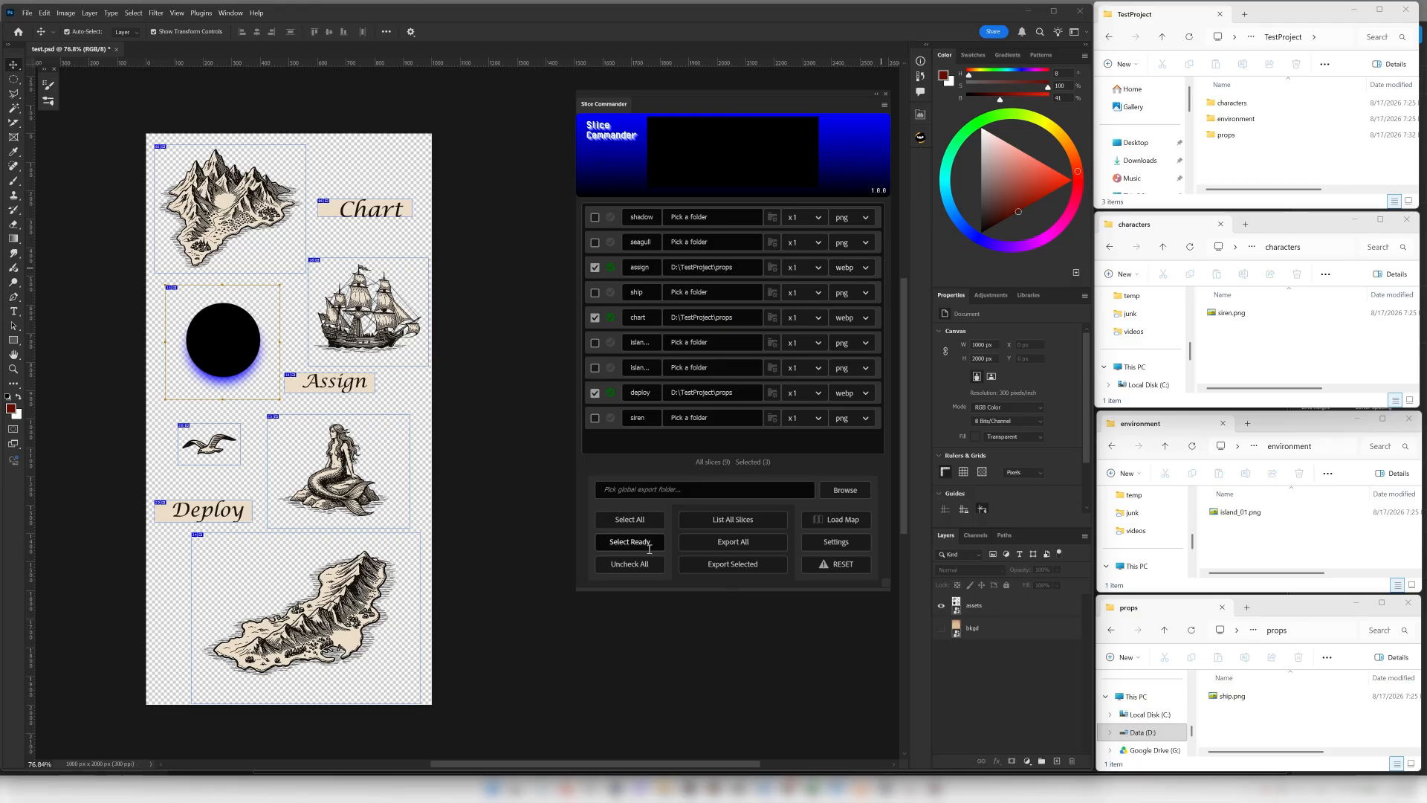
pyautogui.click(725, 565)
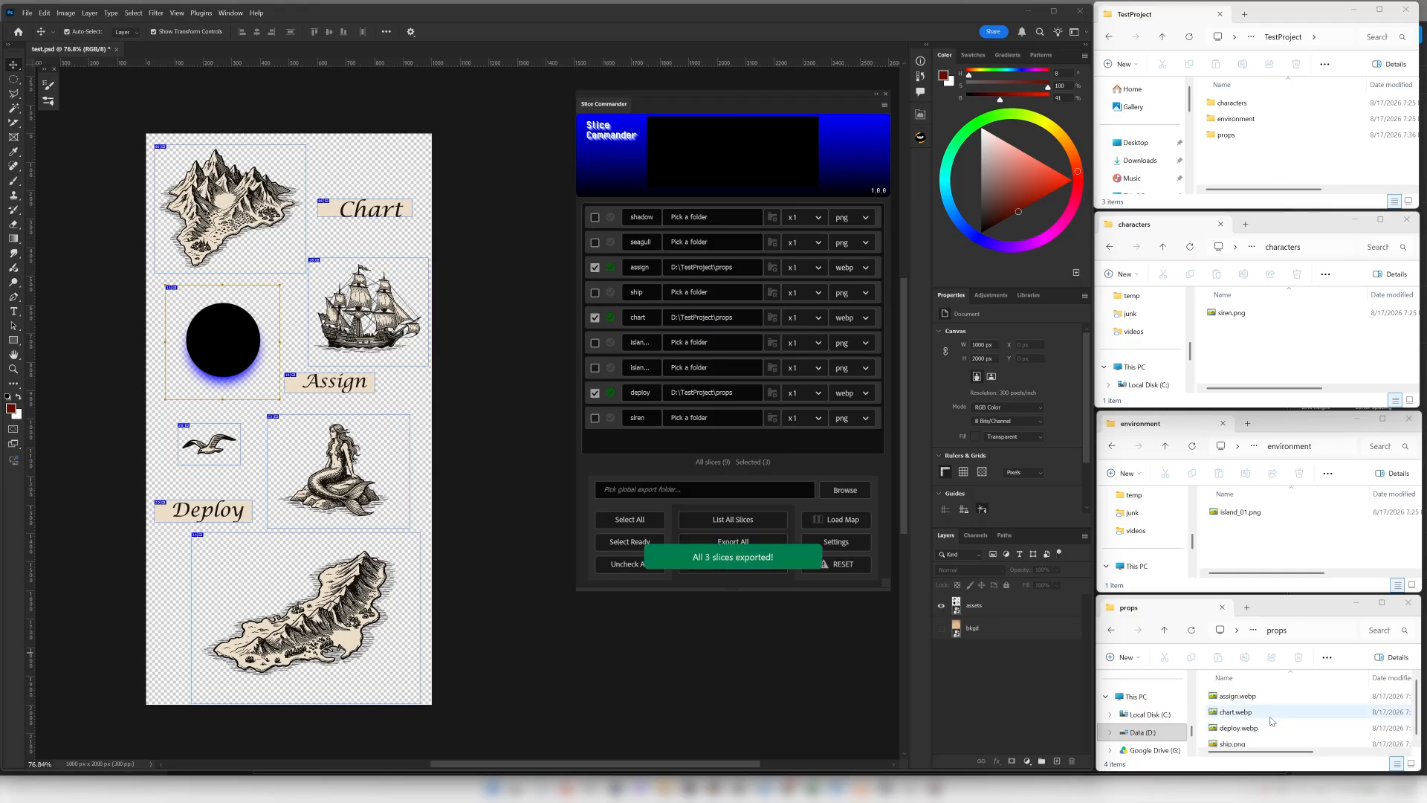
# Open the exported assign.webp, chart.webp and deploy.webp from the props folder to inspect them, and close the viewers.
pyautogui.click(1236, 696)
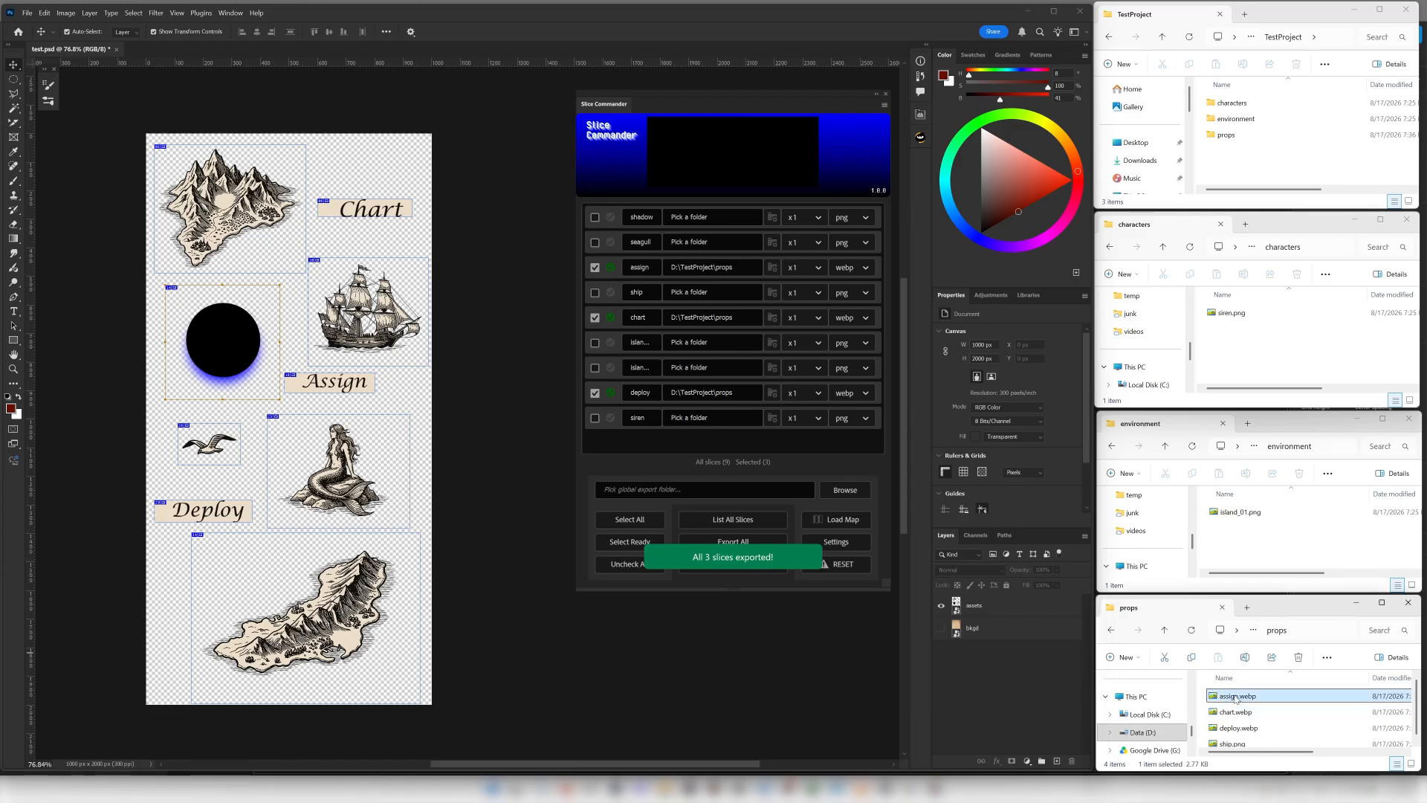
pyautogui.doubleClick(1237, 697)
pyautogui.click(1235, 712)
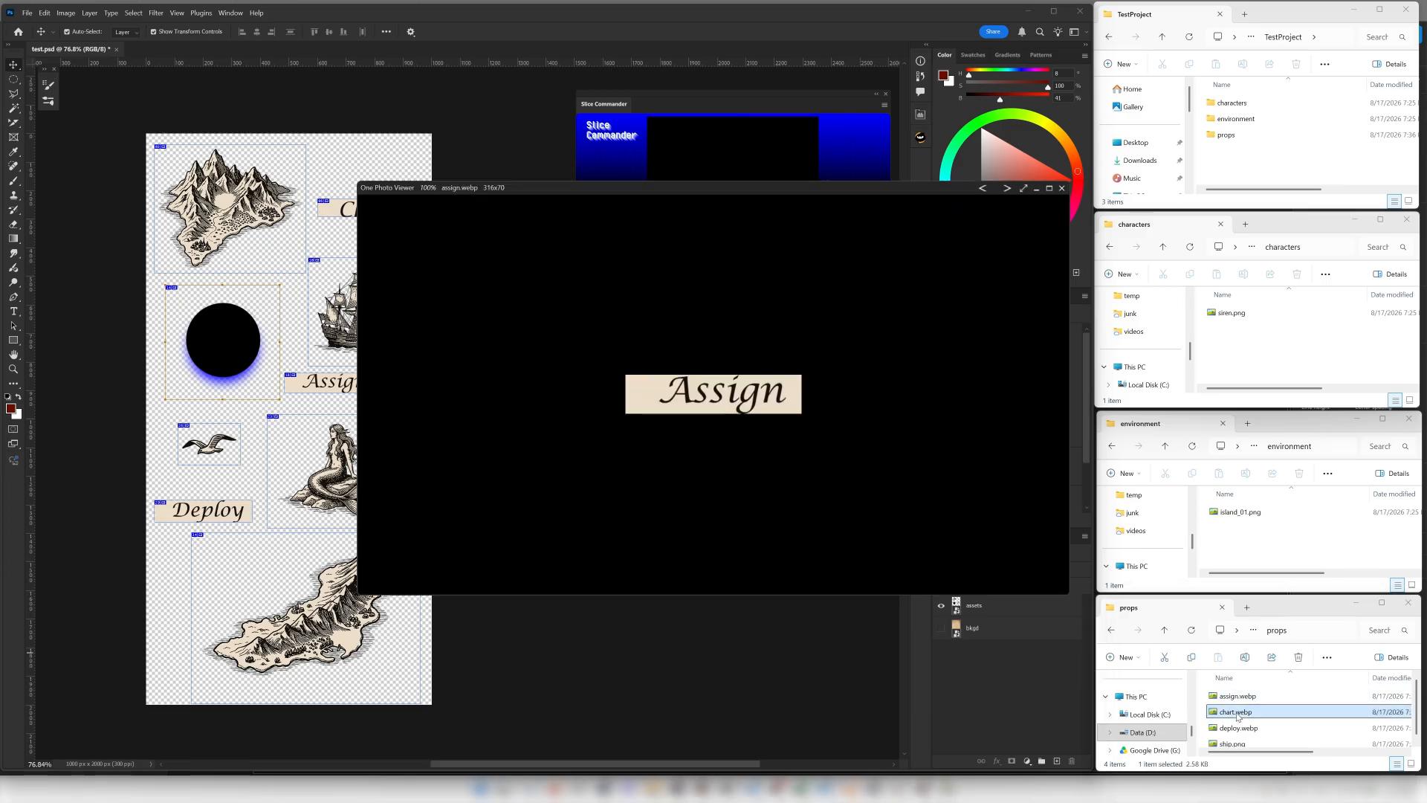
pyautogui.click(1232, 730)
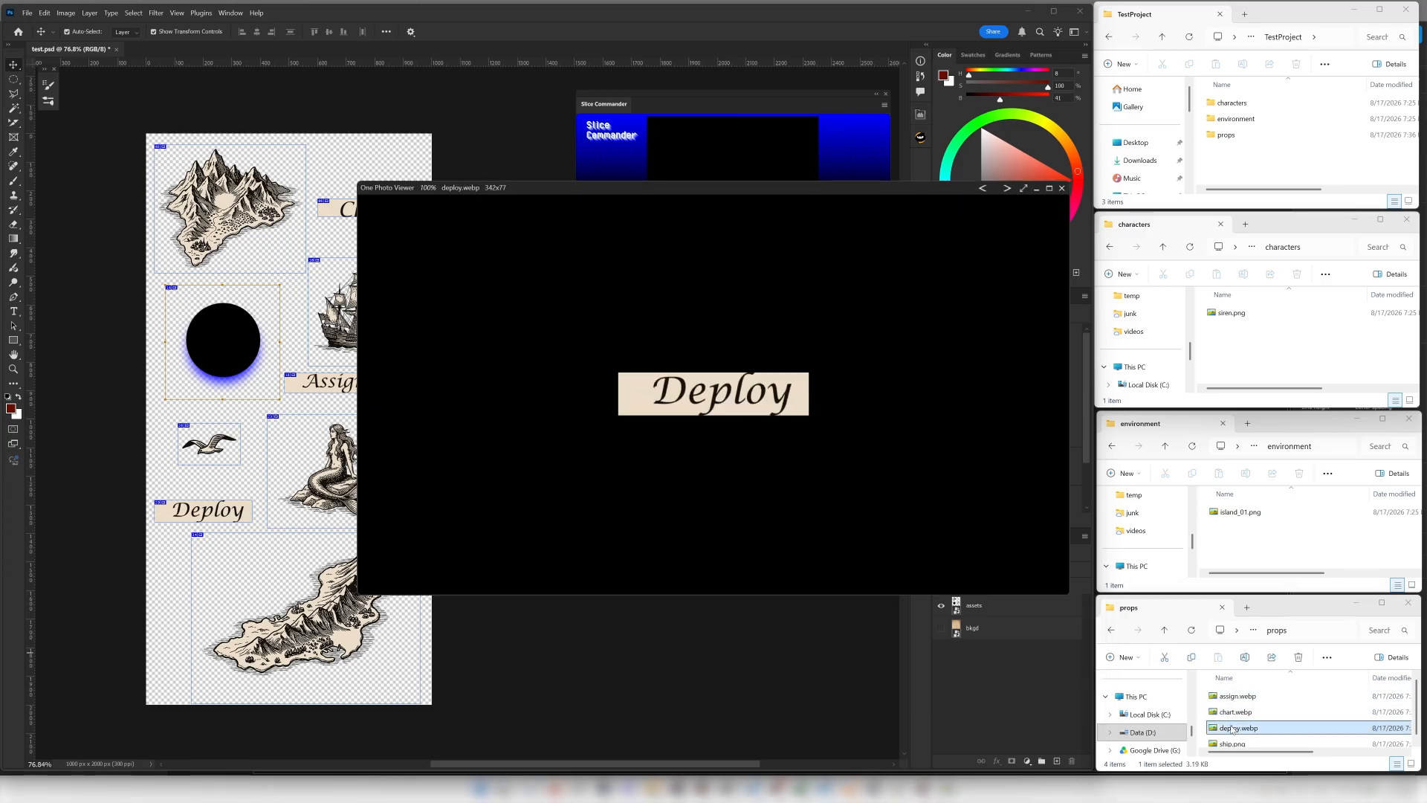
pyautogui.click(1061, 188)
pyautogui.click(1062, 188)
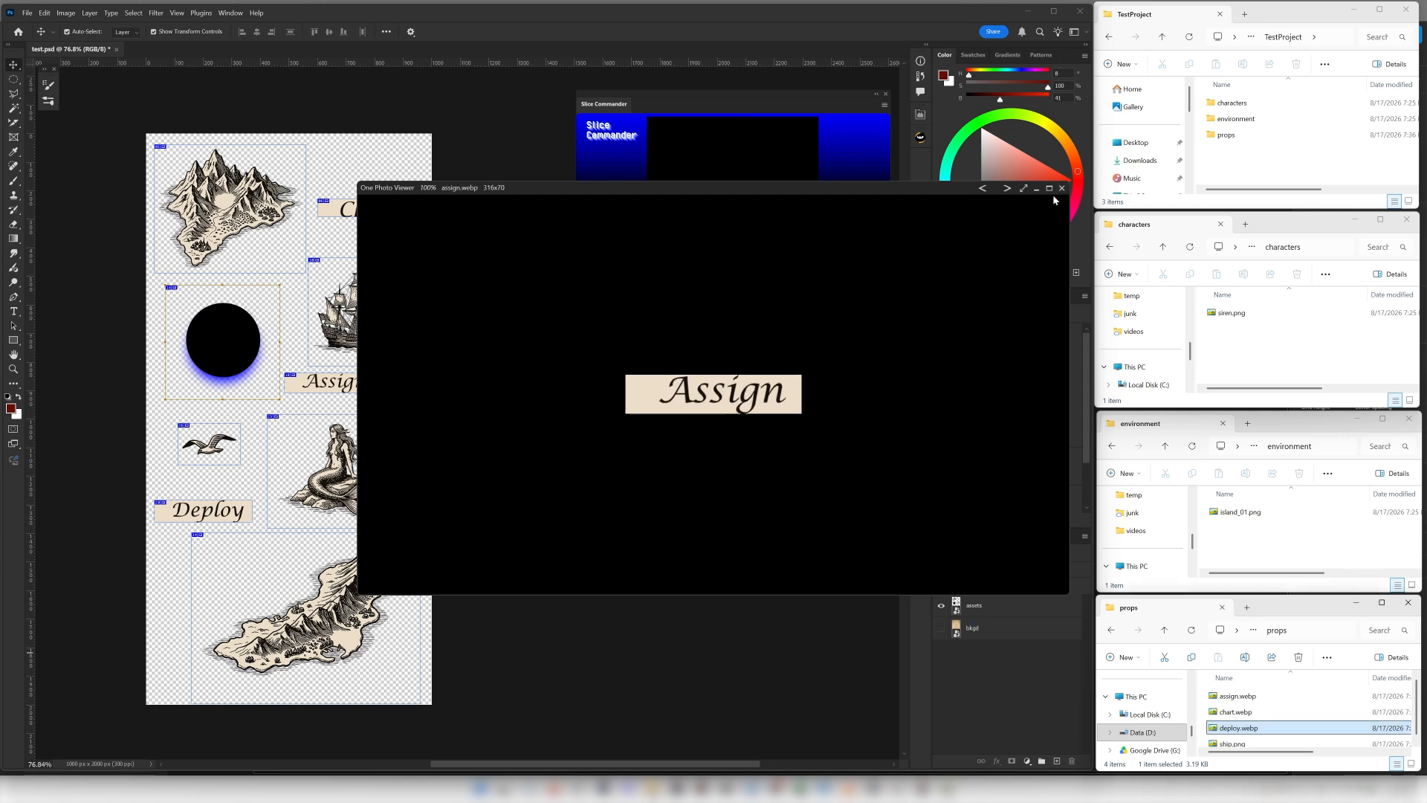
pyautogui.click(1062, 188)
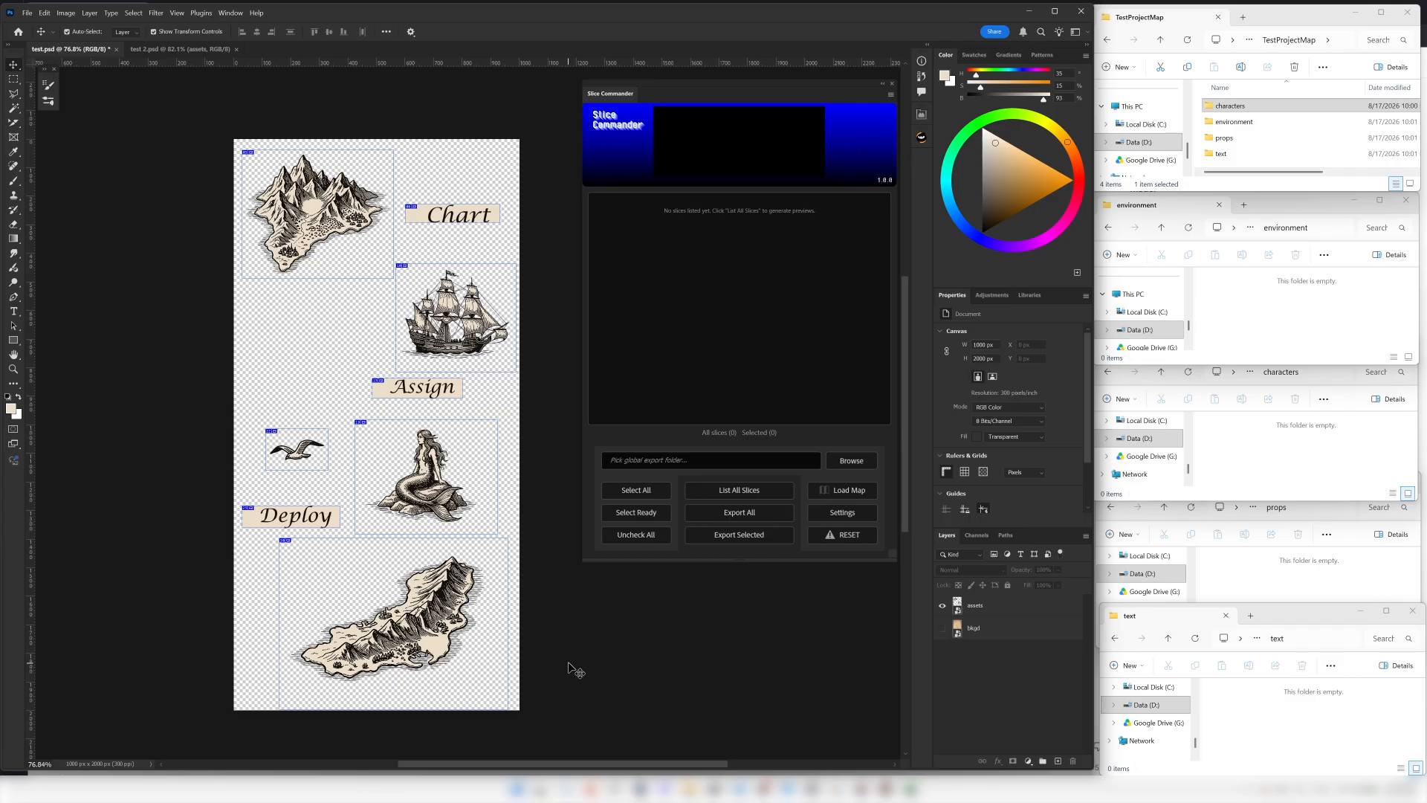
# List all slices of test.psd in Slice Commander and set the global export folder to D:\.
pyautogui.moveTo(567, 655); pyautogui.dragTo(560, 645)
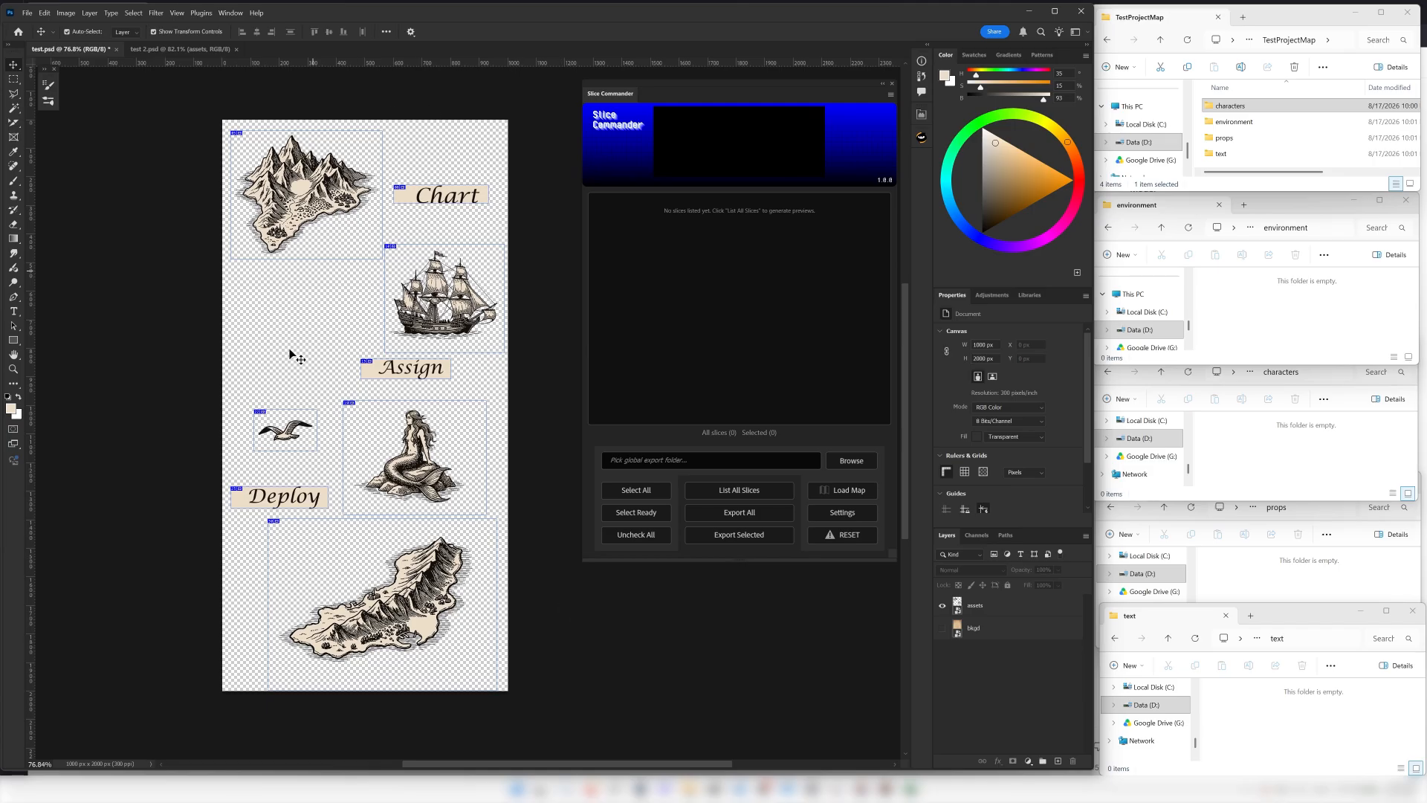
pyautogui.click(732, 490)
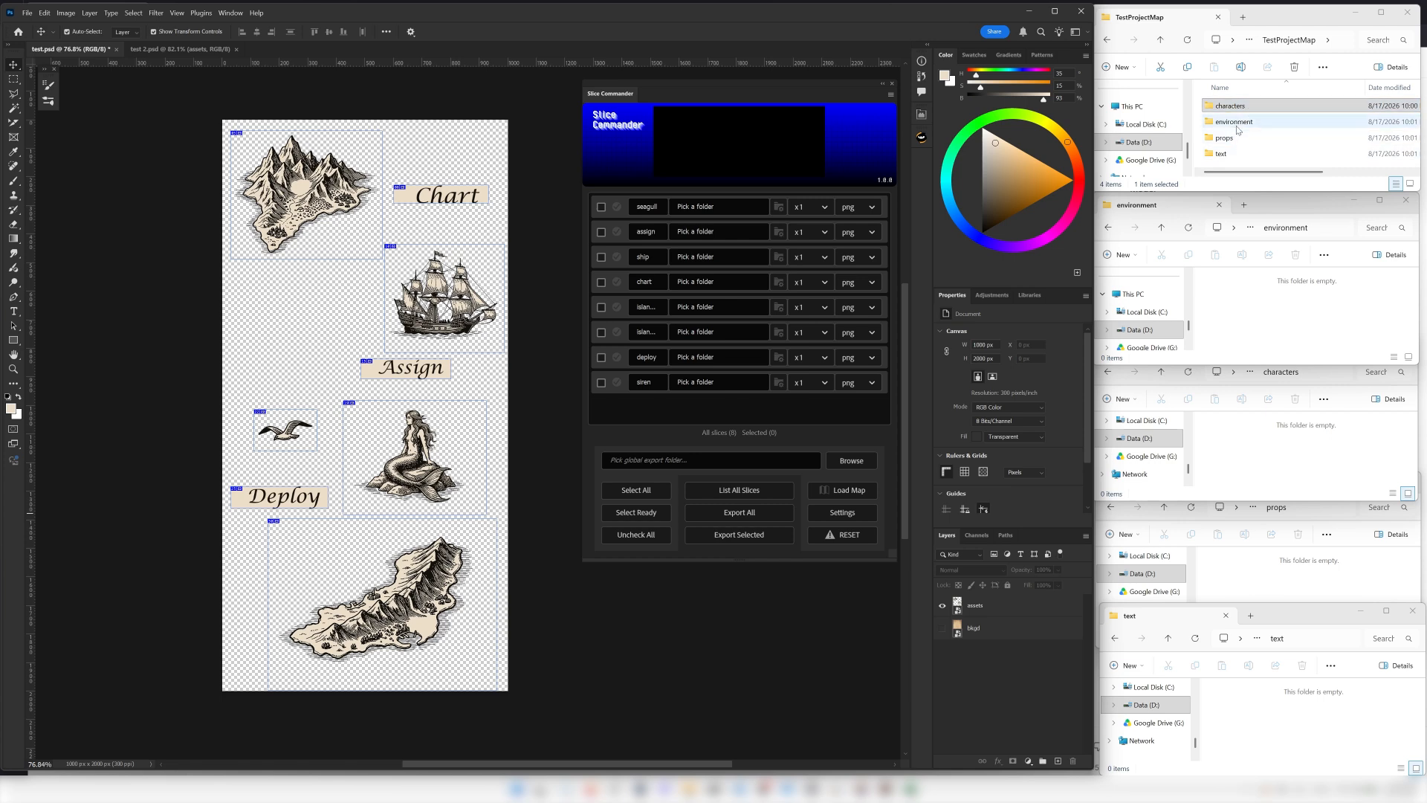
pyautogui.click(1238, 165)
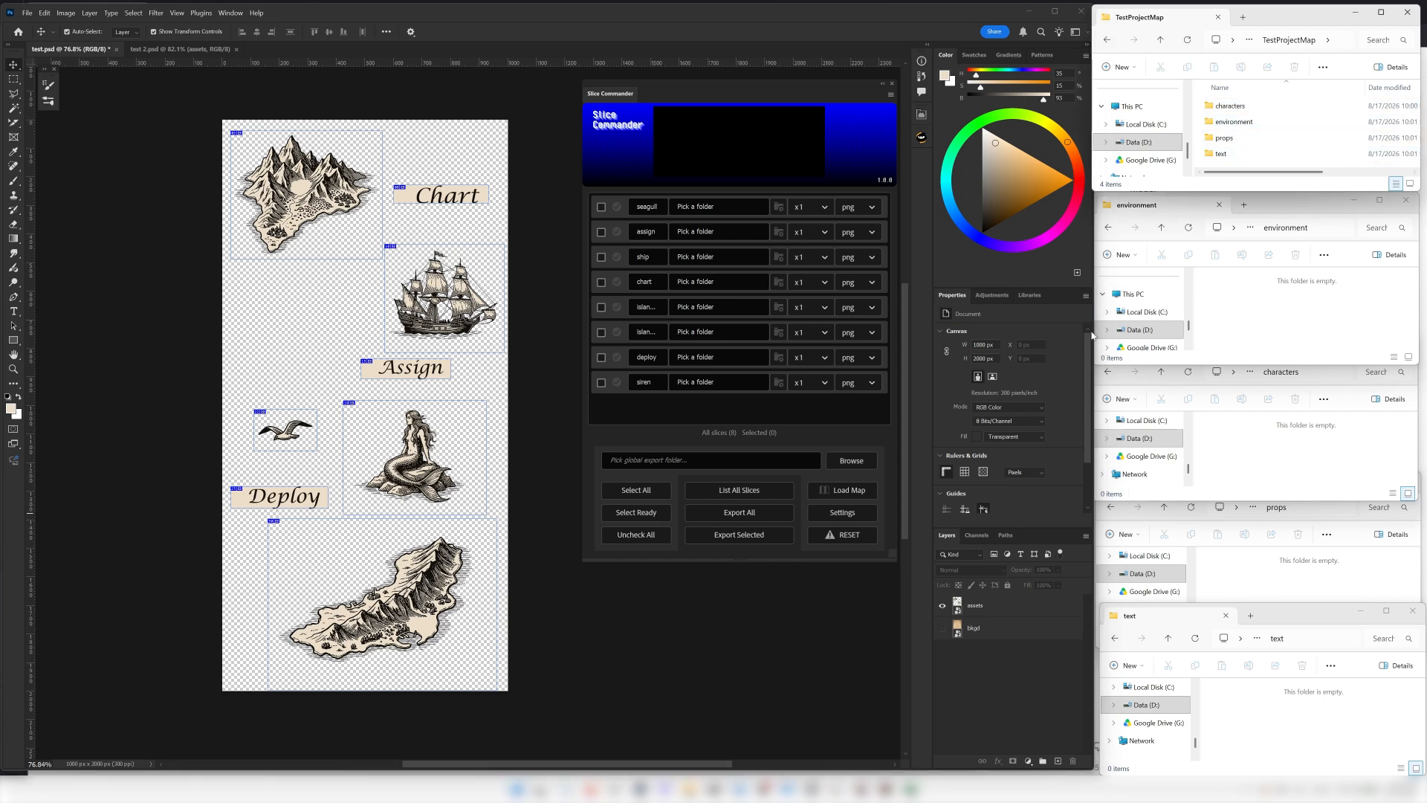
pyautogui.click(839, 660)
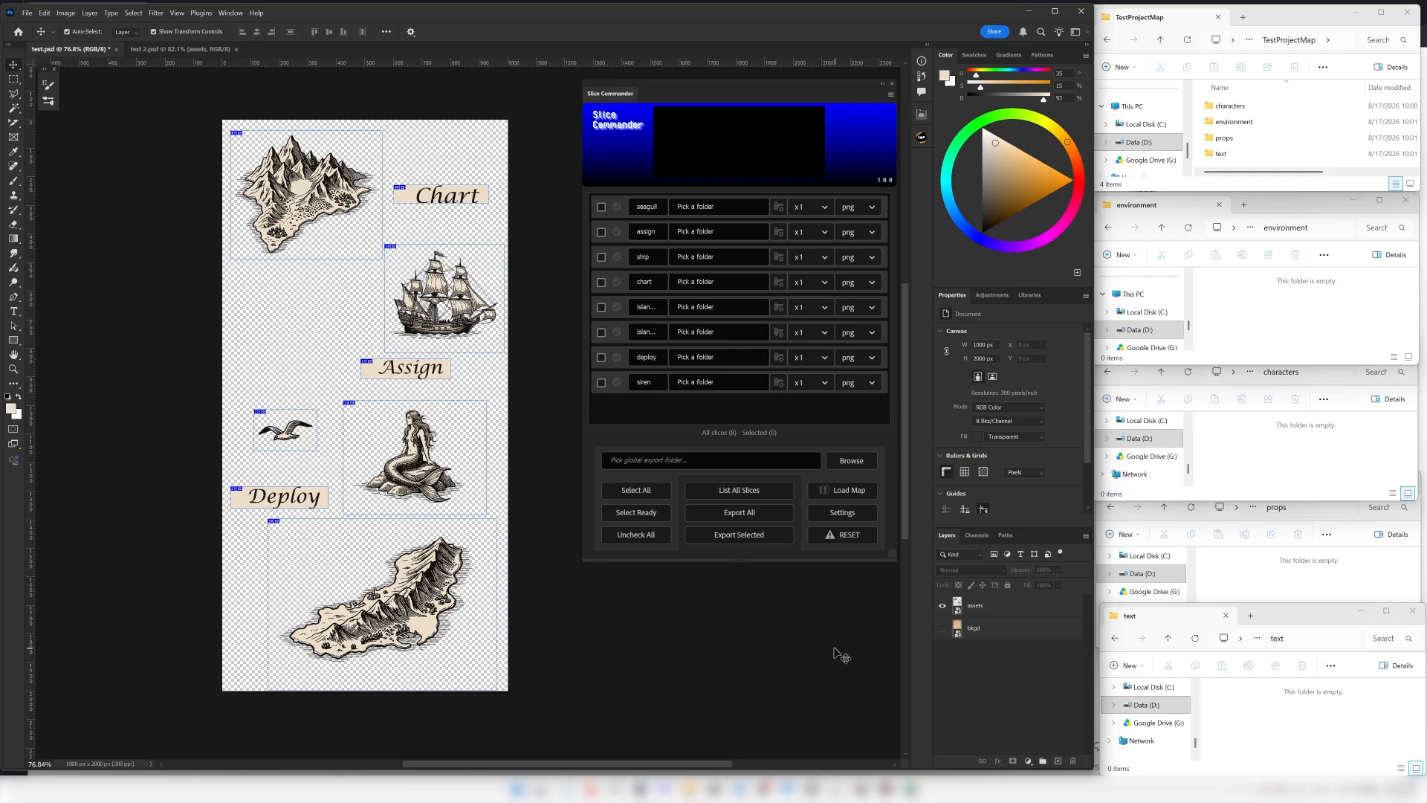
pyautogui.click(847, 461)
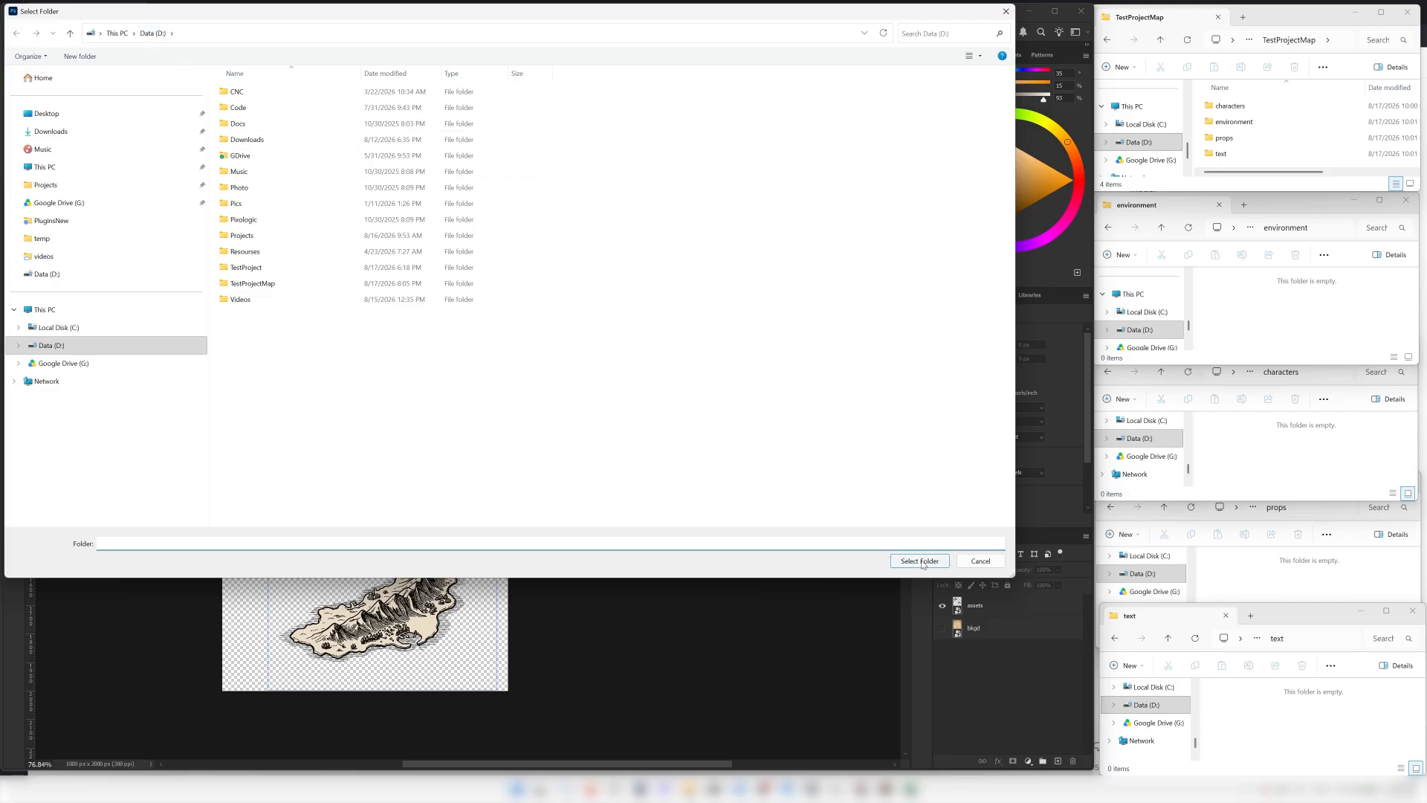
pyautogui.click(920, 561)
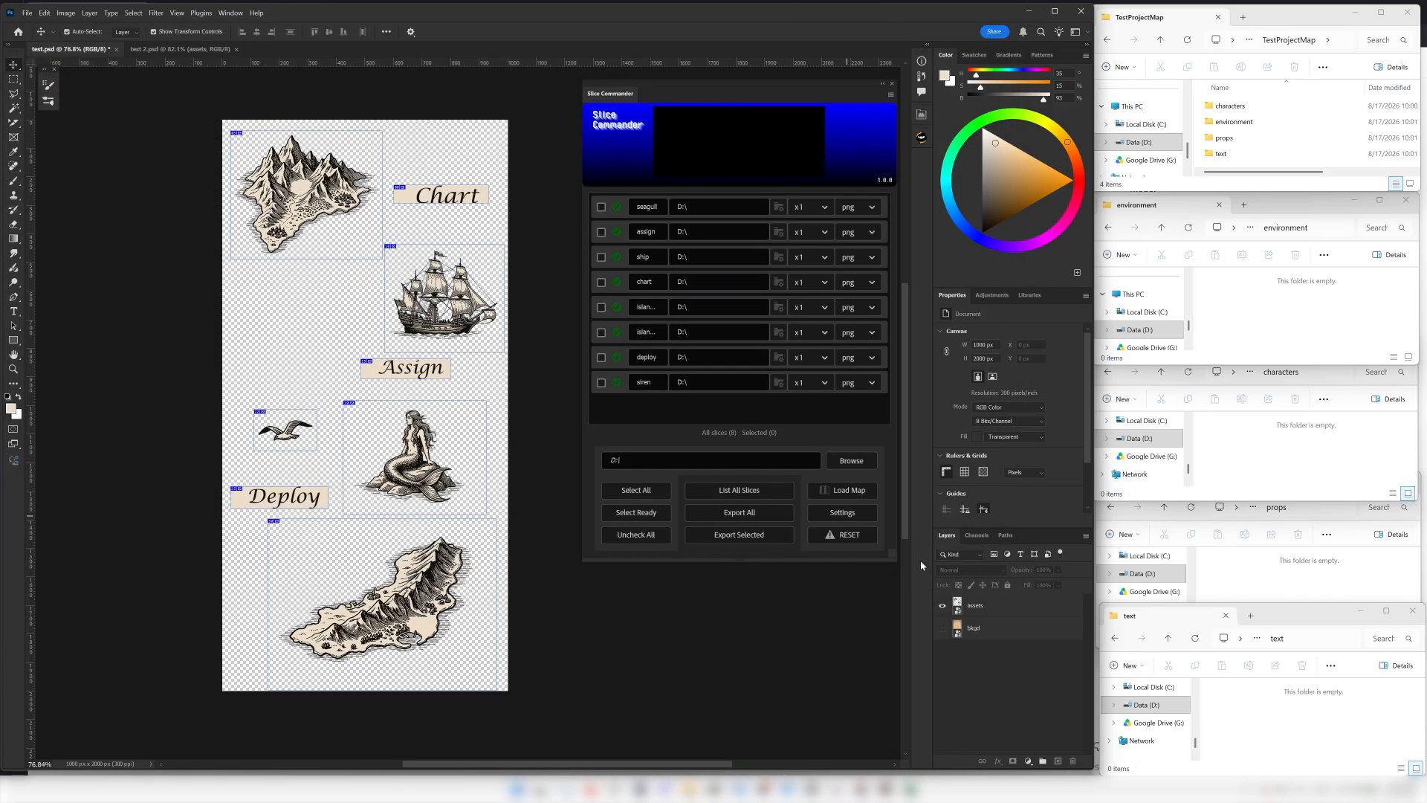
# Load TestMap.xlsx from D:\ as the slice-to-folder map and widen the Slice Commander panel to show the full paths.
pyautogui.click(850, 495)
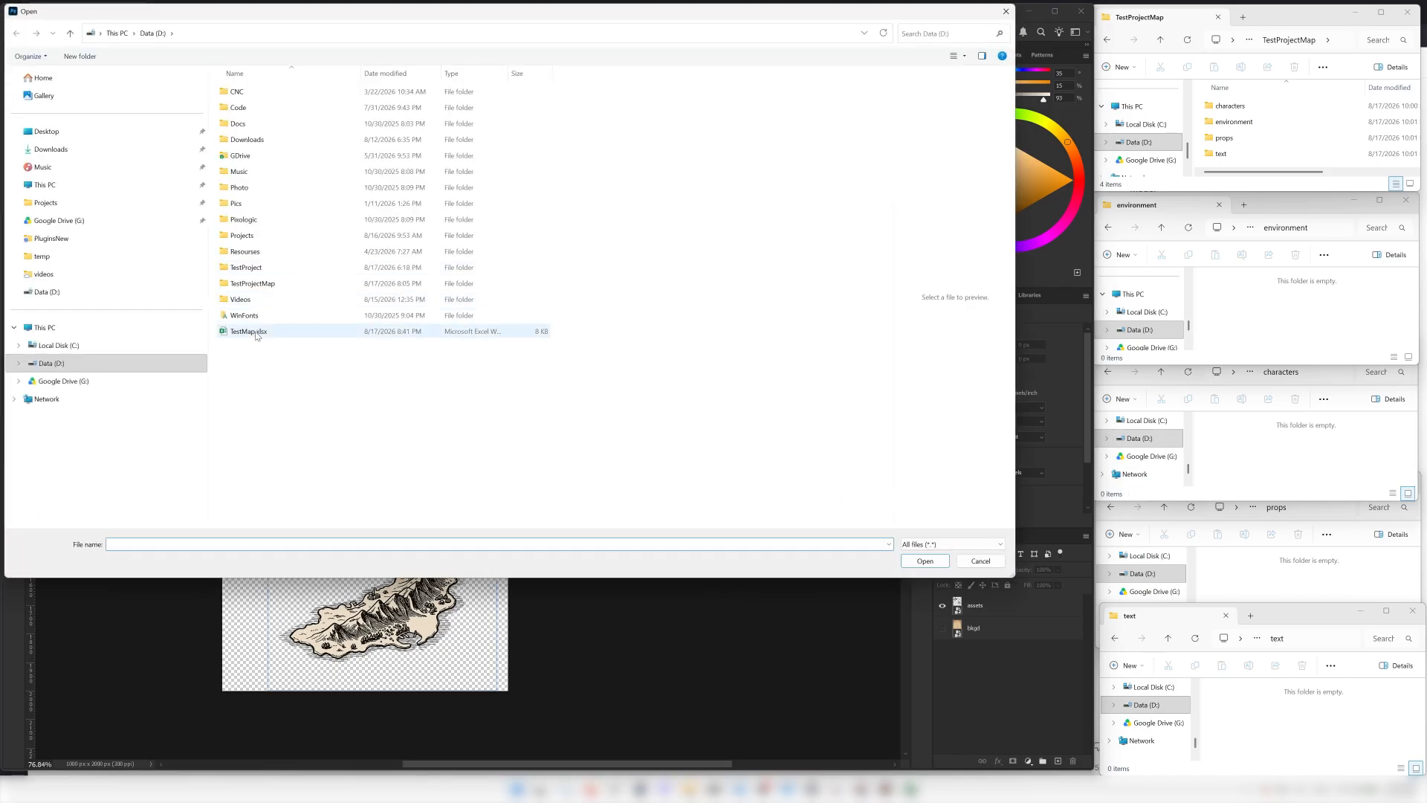
pyautogui.click(257, 332)
pyautogui.click(925, 560)
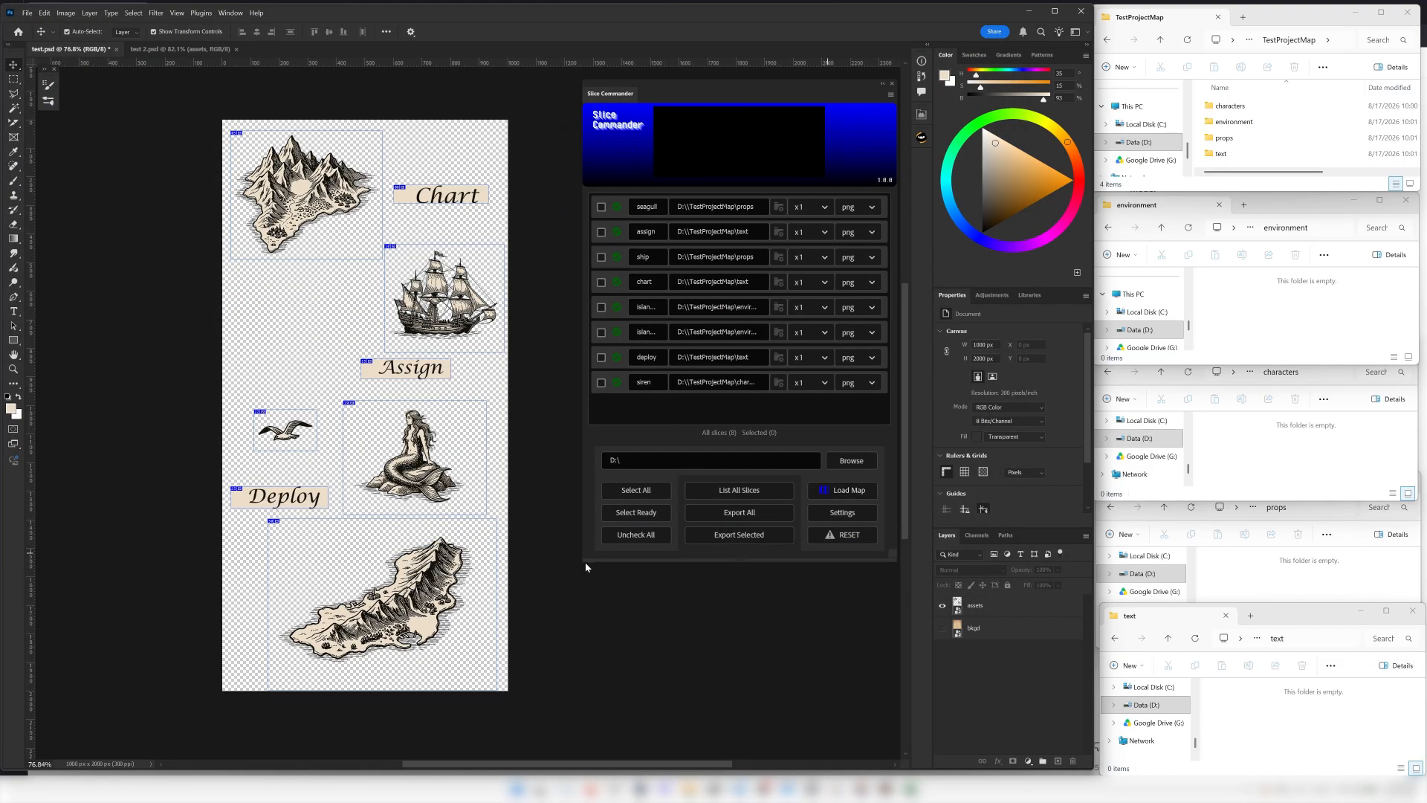
pyautogui.moveTo(584, 562); pyautogui.dragTo(515, 550)
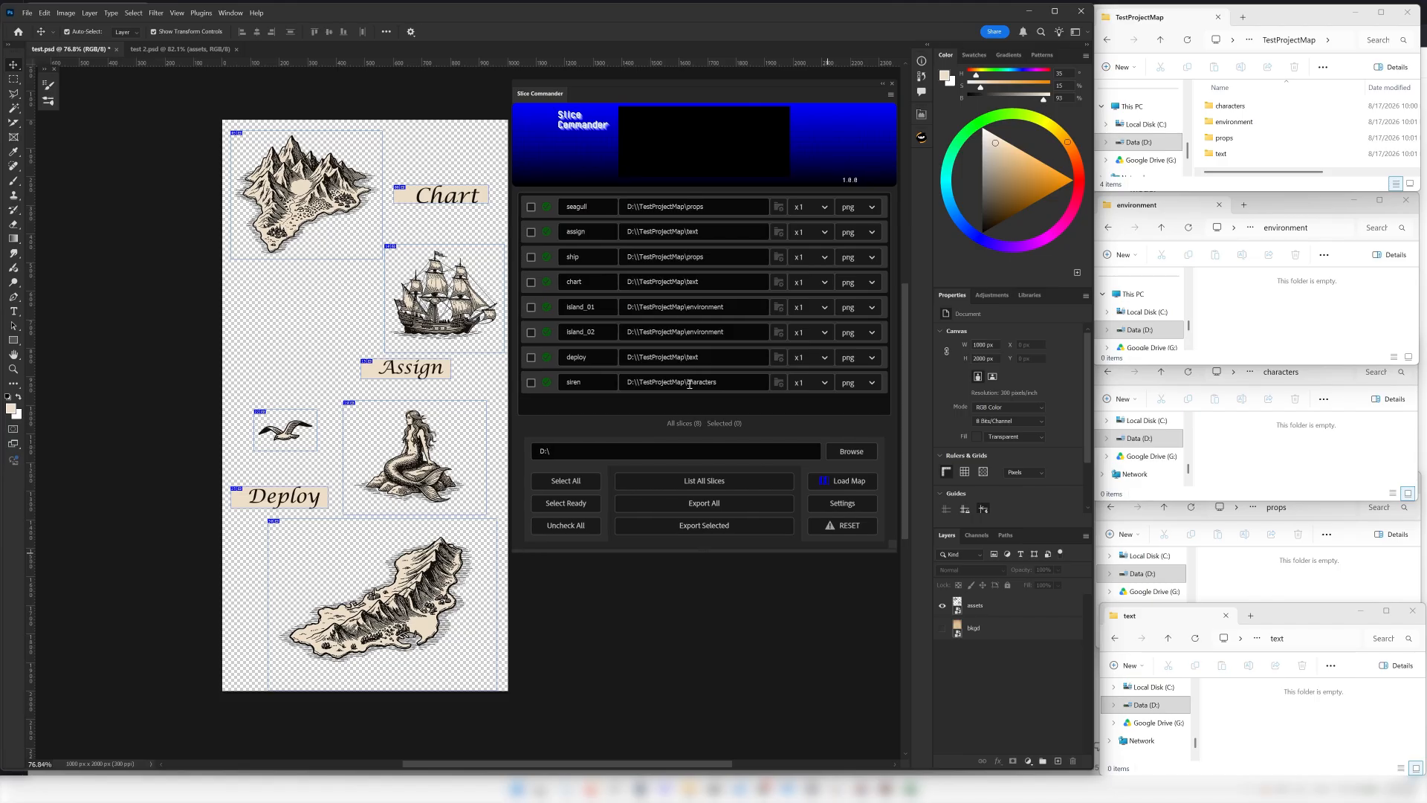
# Export all slices to their mapped folders, look inside the characters folder and return to TestProjectMap.
pyautogui.click(711, 504)
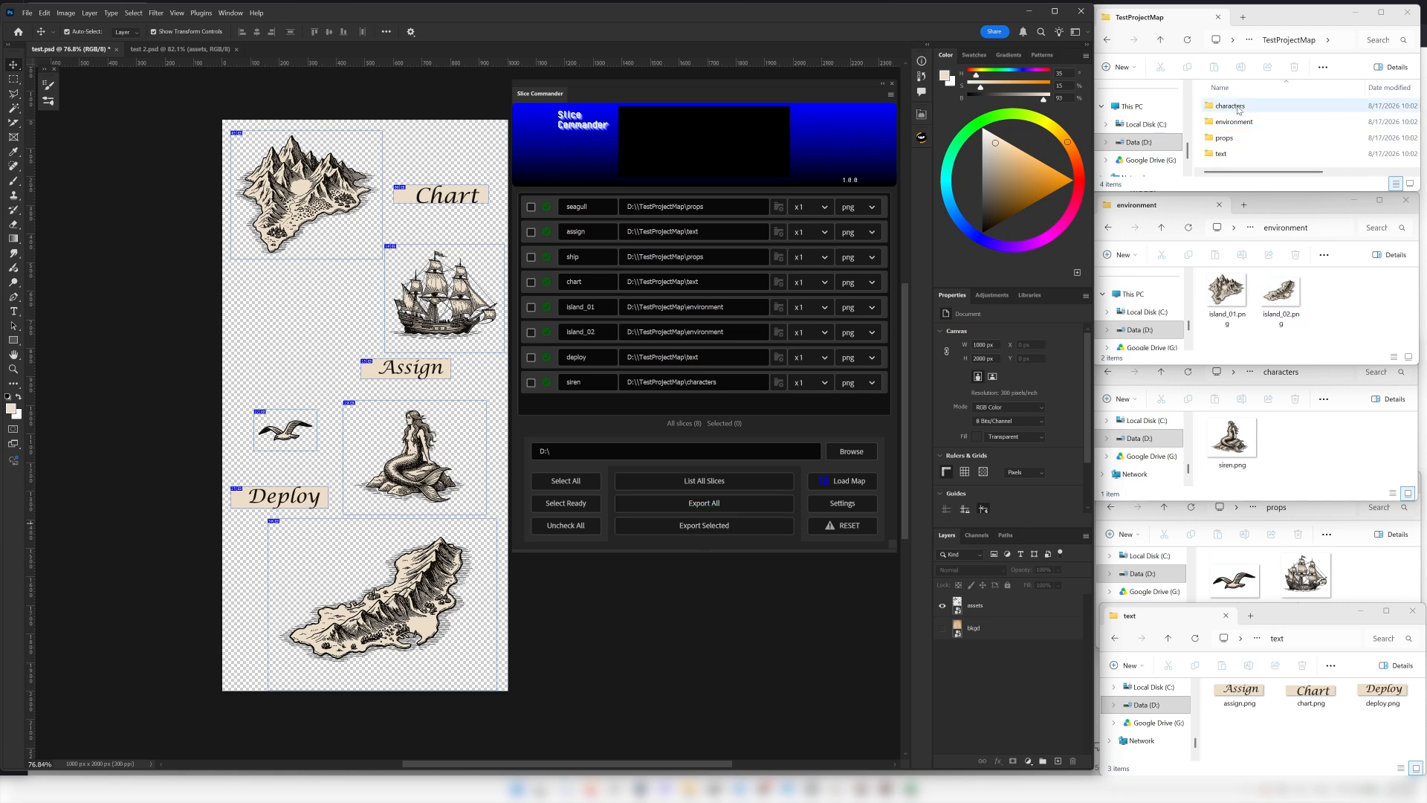
pyautogui.doubleClick(1232, 106)
pyautogui.click(1106, 40)
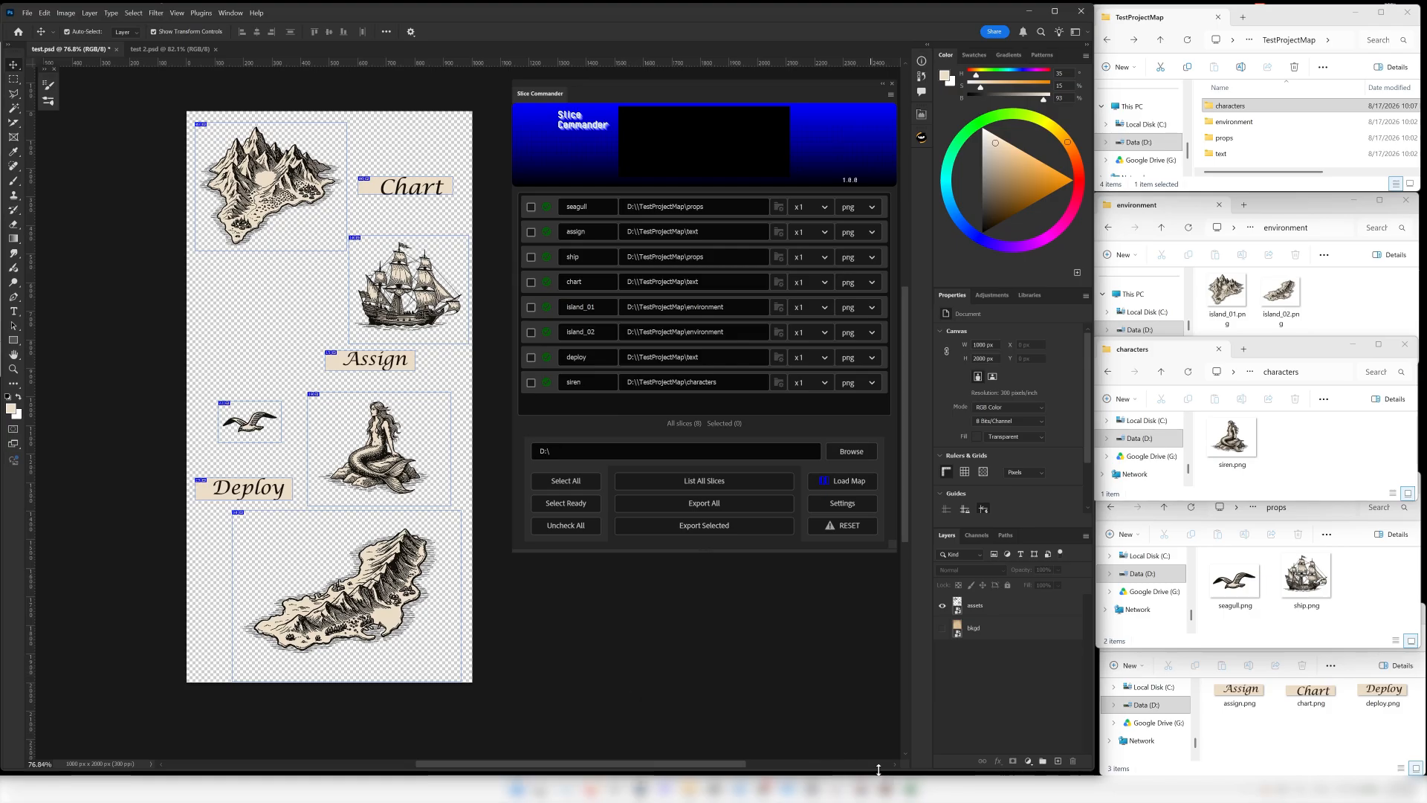
# Switch to TestMap.xlsx in Excel to examine the slice-to-folder mapping, including the turtle, crescent and sun rows, and put the workbook away.
pyautogui.click(911, 789)
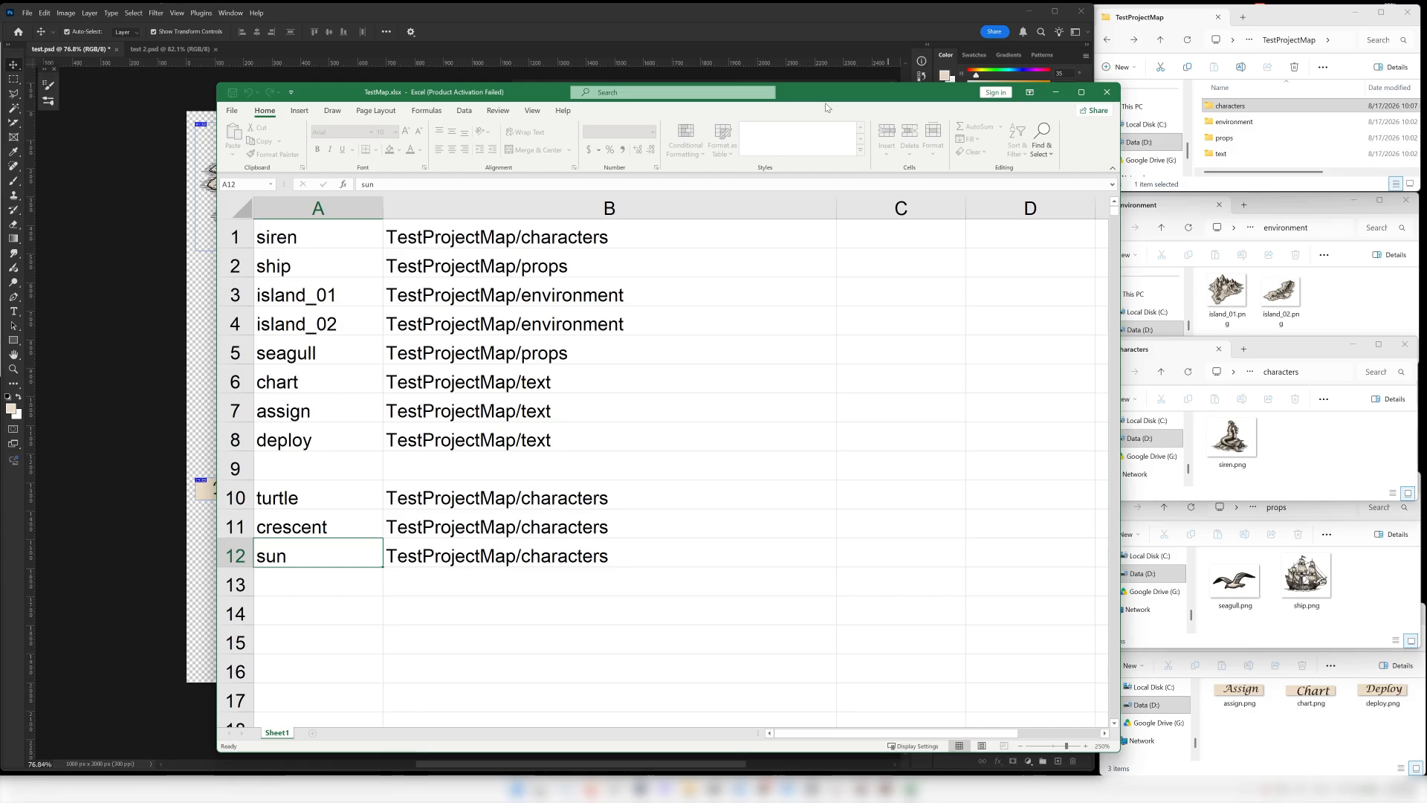
pyautogui.moveTo(825, 94); pyautogui.dragTo(758, 92)
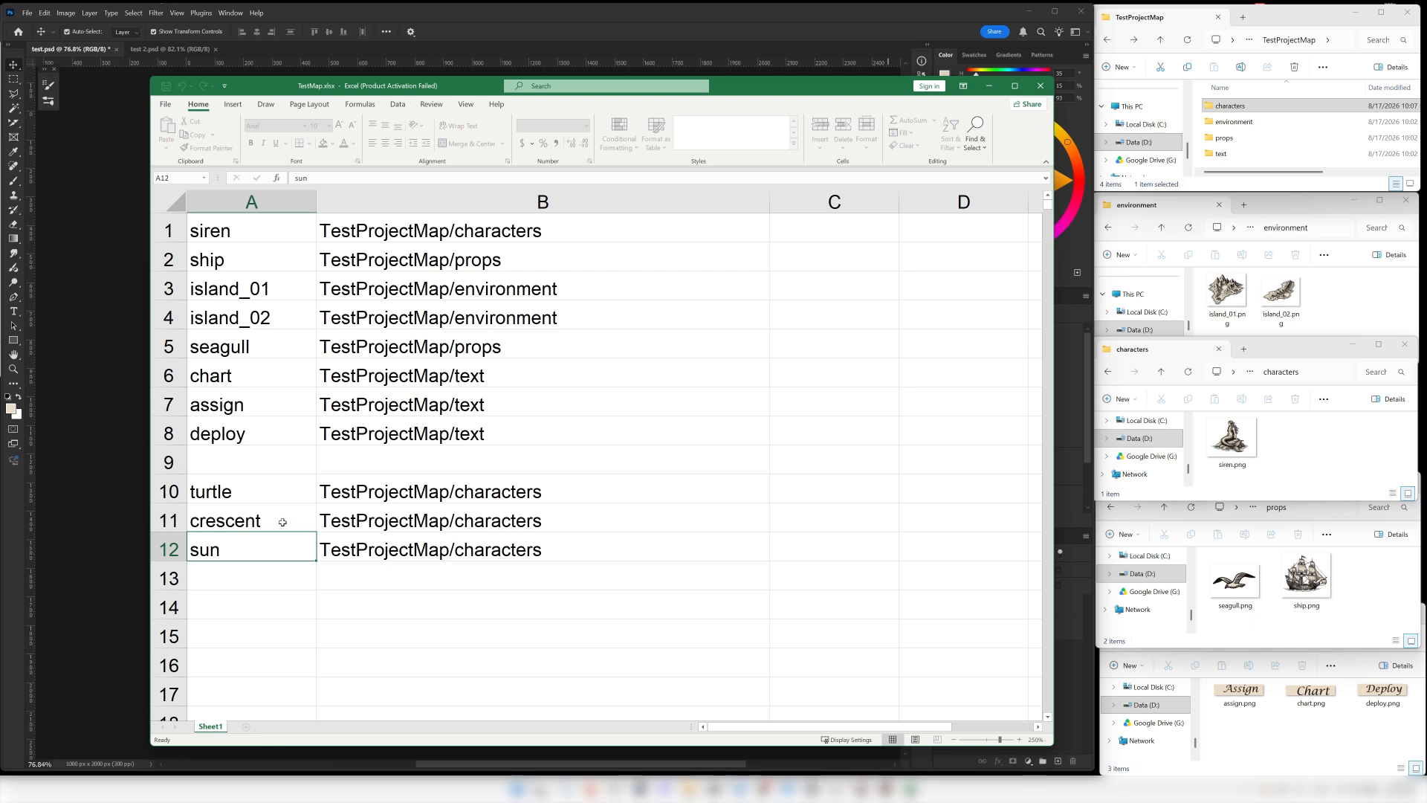
pyautogui.click(283, 521)
pyautogui.click(282, 498)
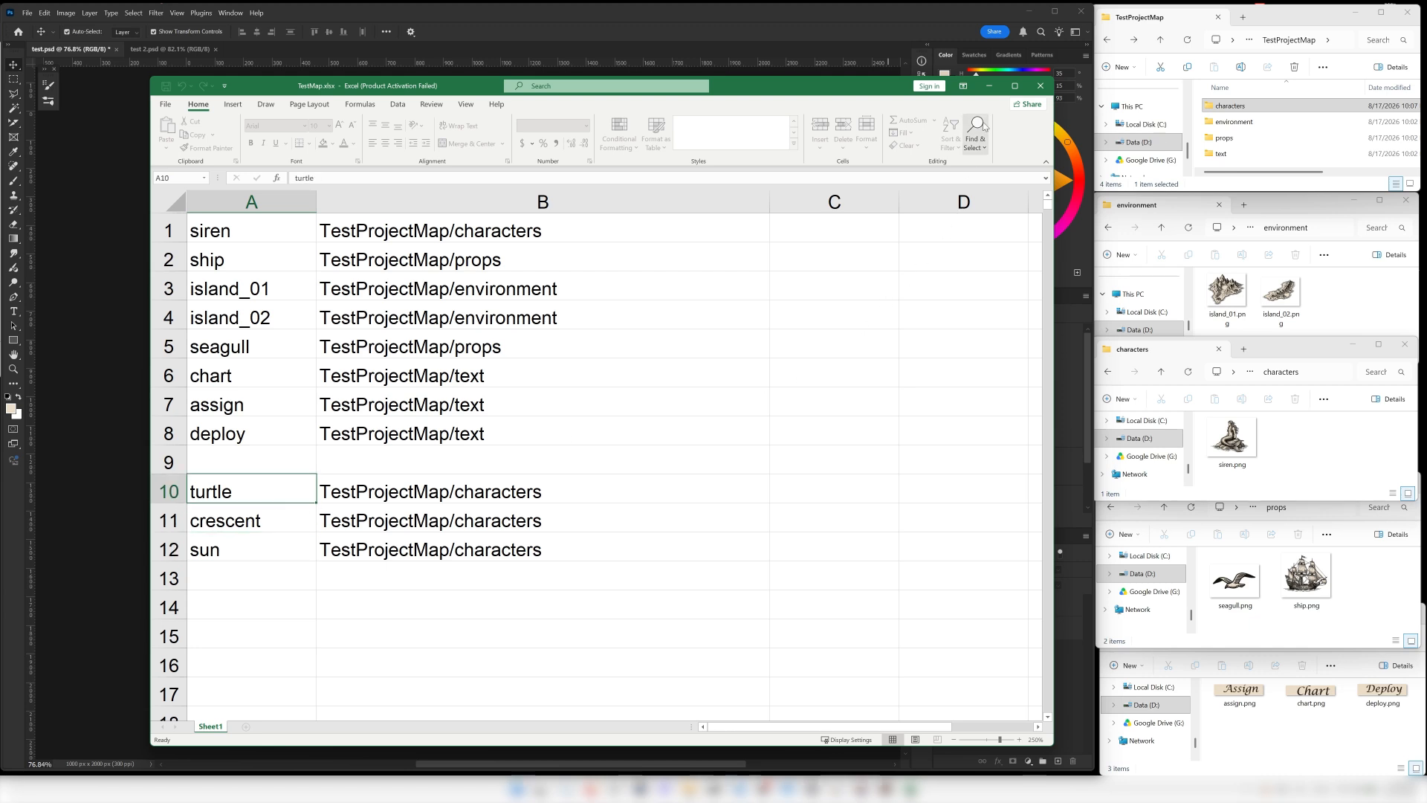
pyautogui.click(989, 86)
# List the slices of test 2.psd, select all ready ones and export them to their mapped characters folder.
pyautogui.click(177, 50)
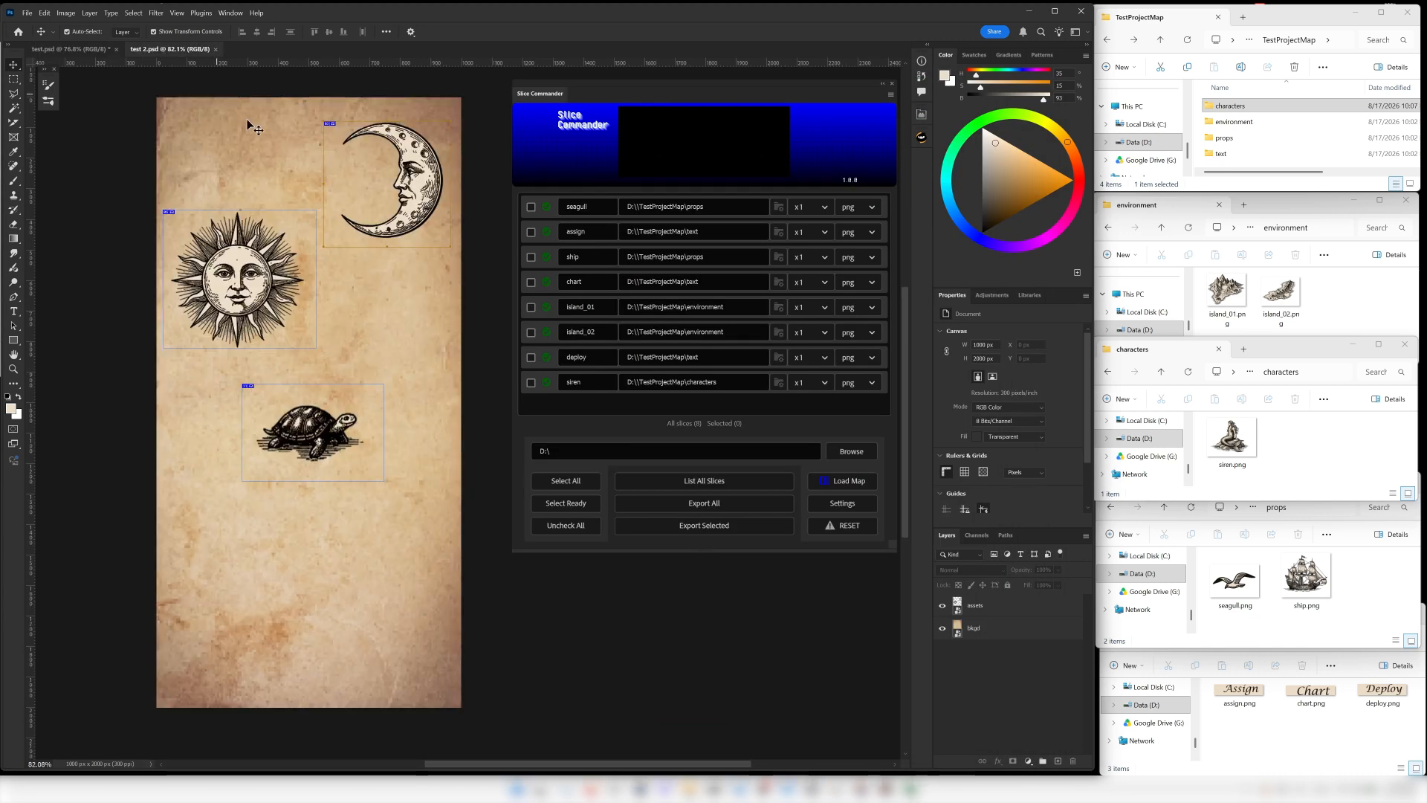
pyautogui.click(685, 483)
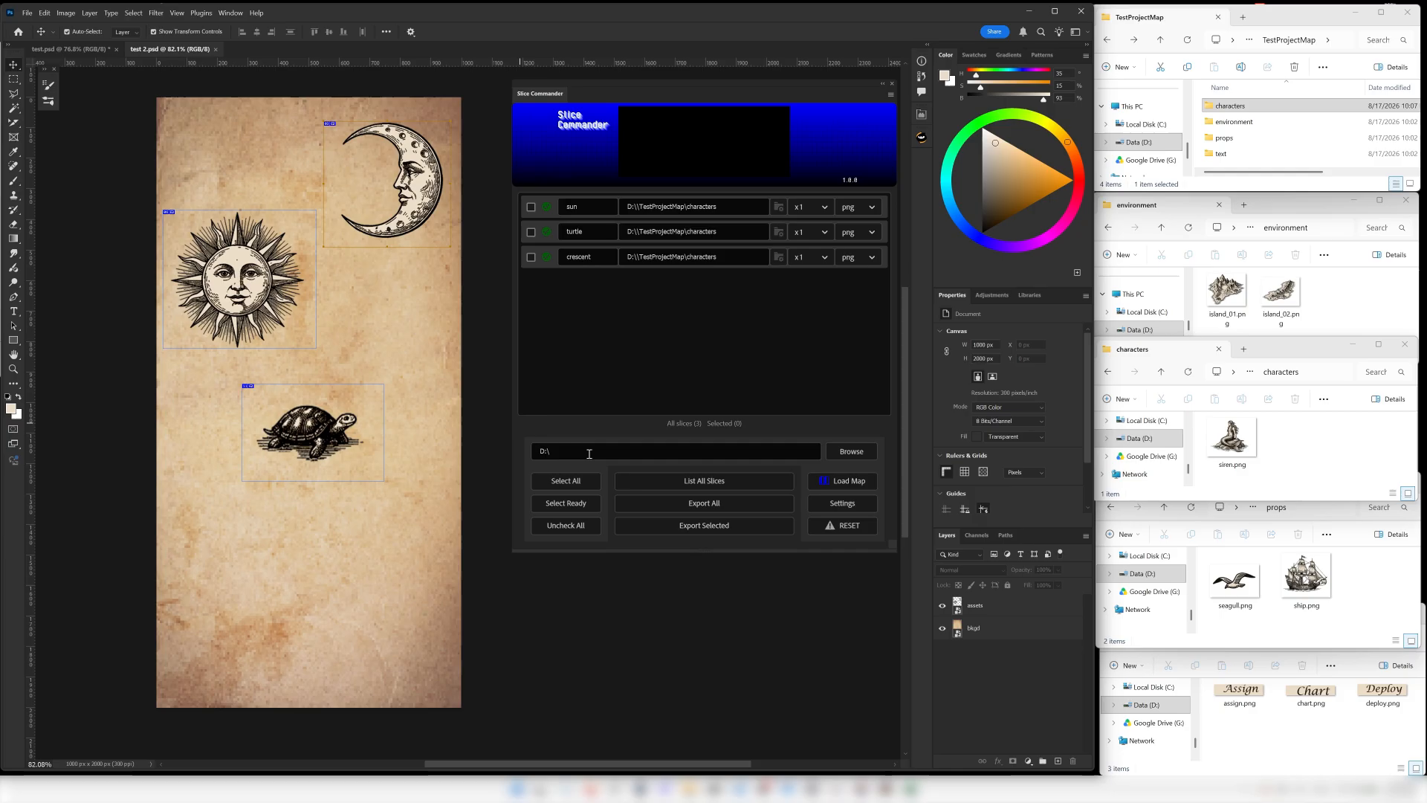
pyautogui.click(568, 504)
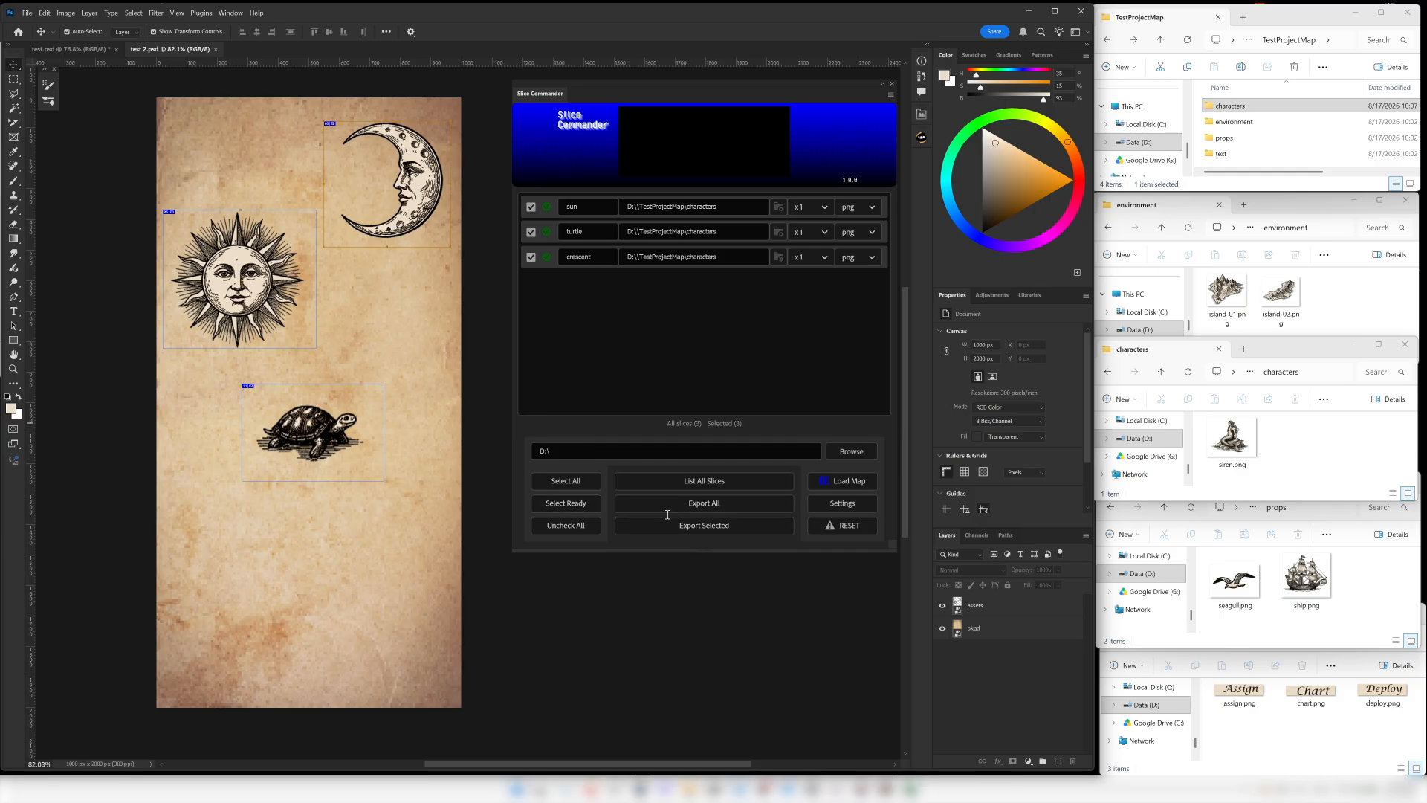
pyautogui.click(687, 525)
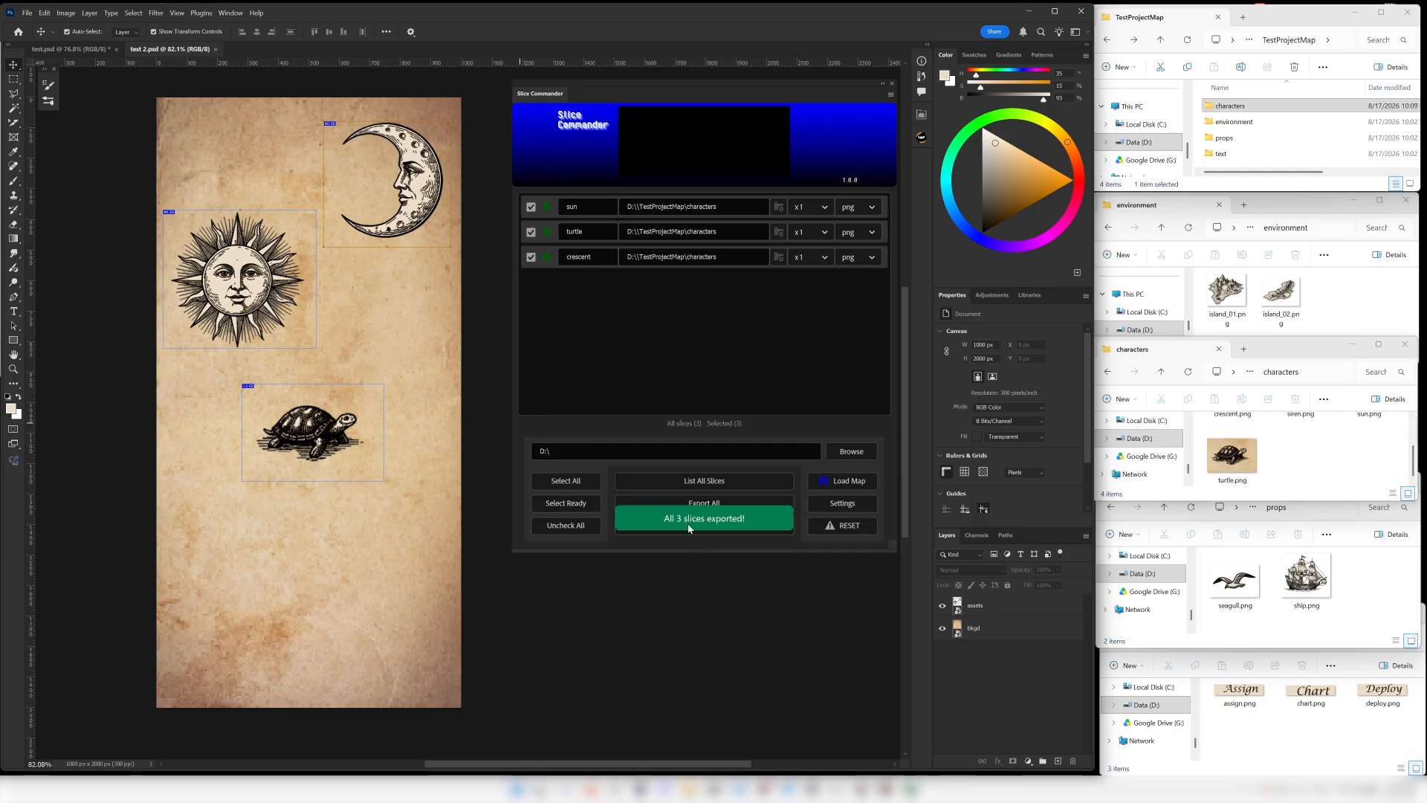
pyautogui.scroll(1, 1235, 482)
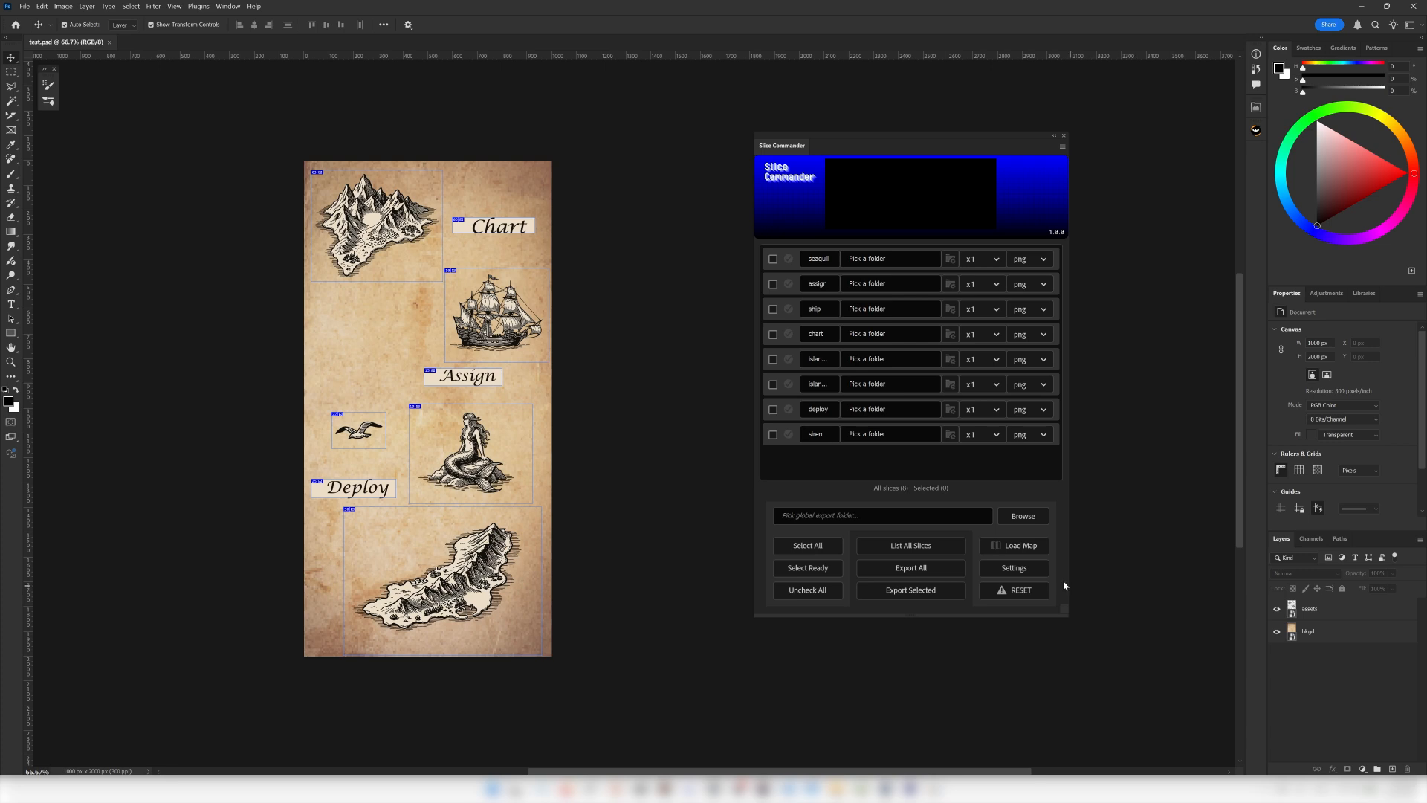
# Try the JPG quality and the PNG-8 and PNG-24 options in the export format settings, and cancel without saving.
pyautogui.click(1030, 569)
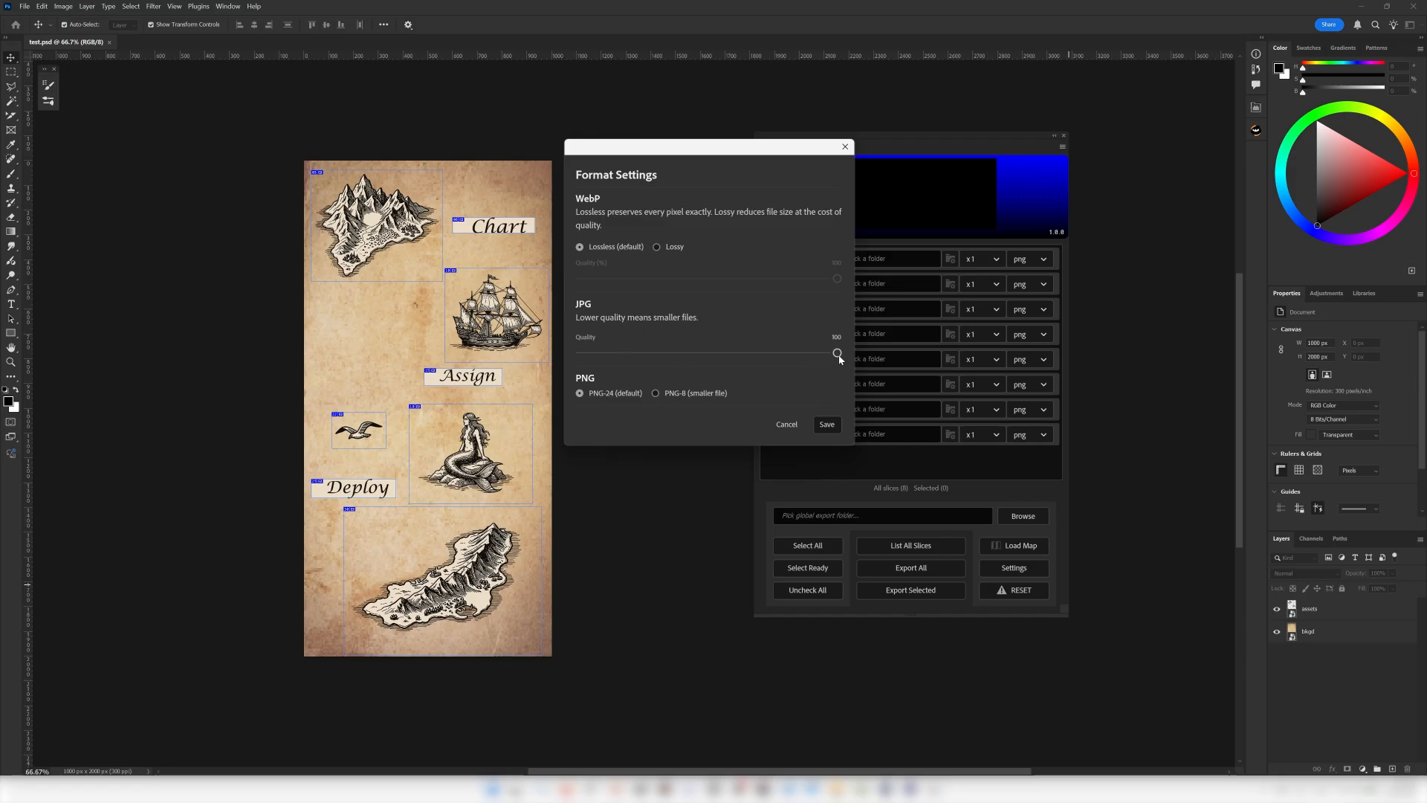
pyautogui.moveTo(838, 354)
pyautogui.mouseDown()
pyautogui.moveTo(657, 354)
pyautogui.moveTo(855, 358)
pyautogui.mouseUp()
pyautogui.click(655, 394)
pyautogui.click(582, 396)
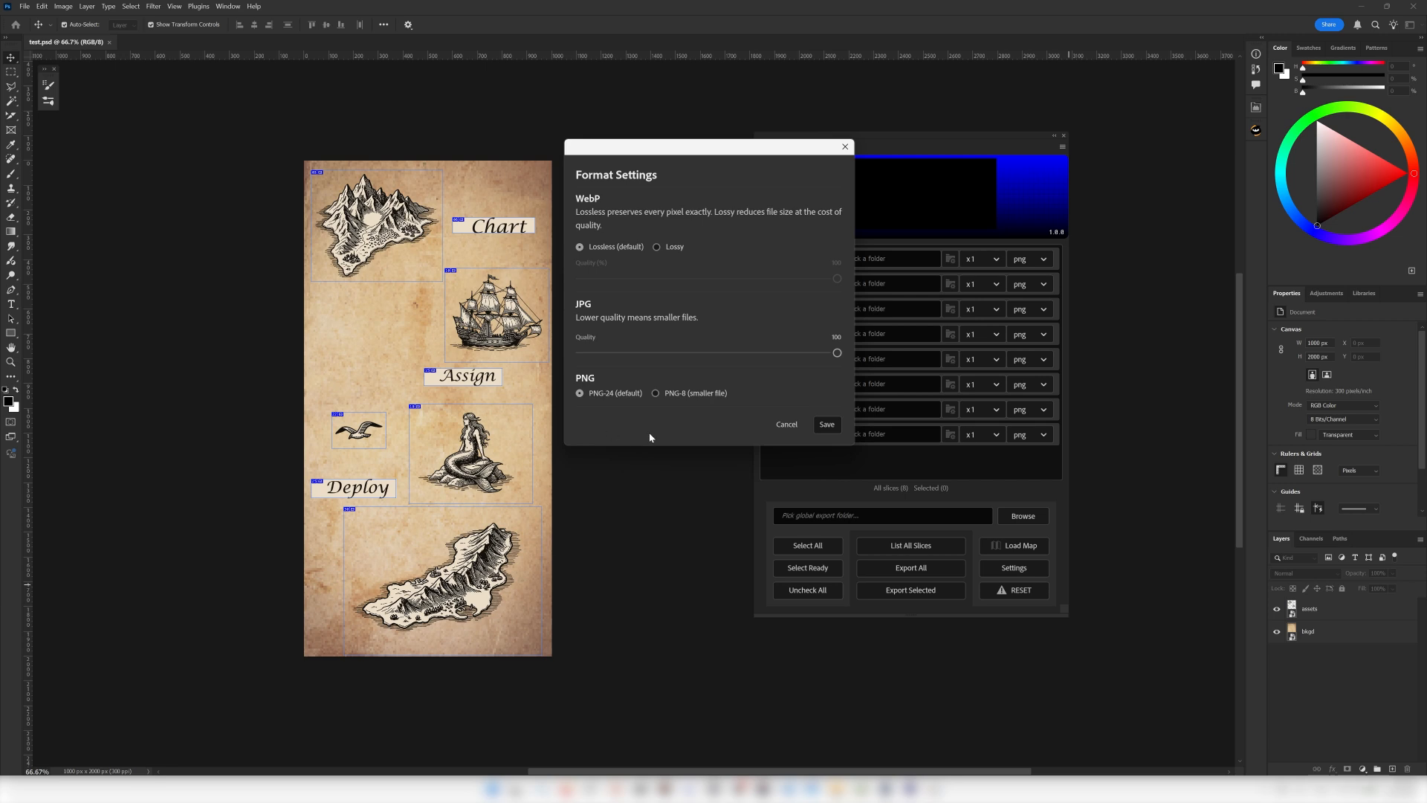
pyautogui.click(785, 425)
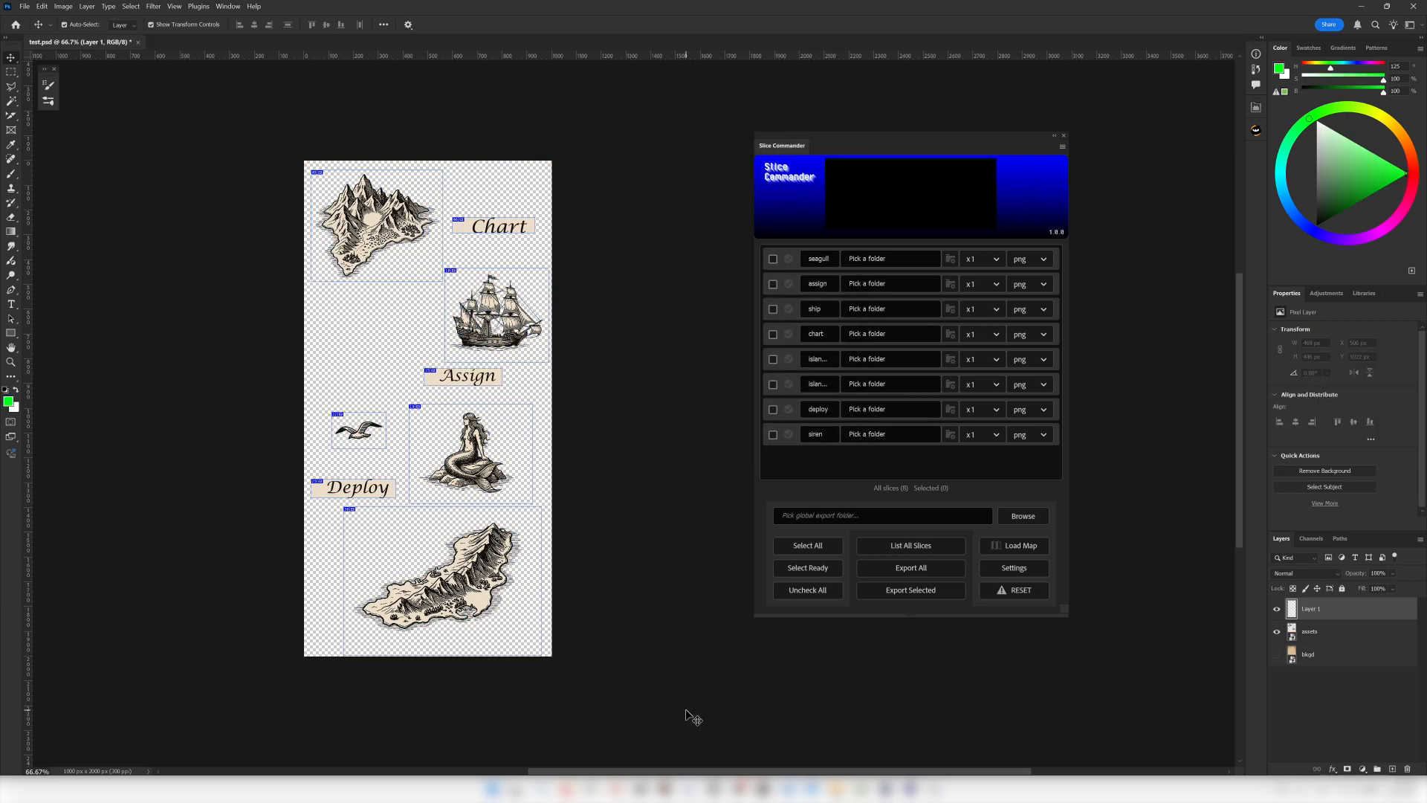
# Reset Slice Commander and list all slices of test.psd again.
pyautogui.click(1002, 591)
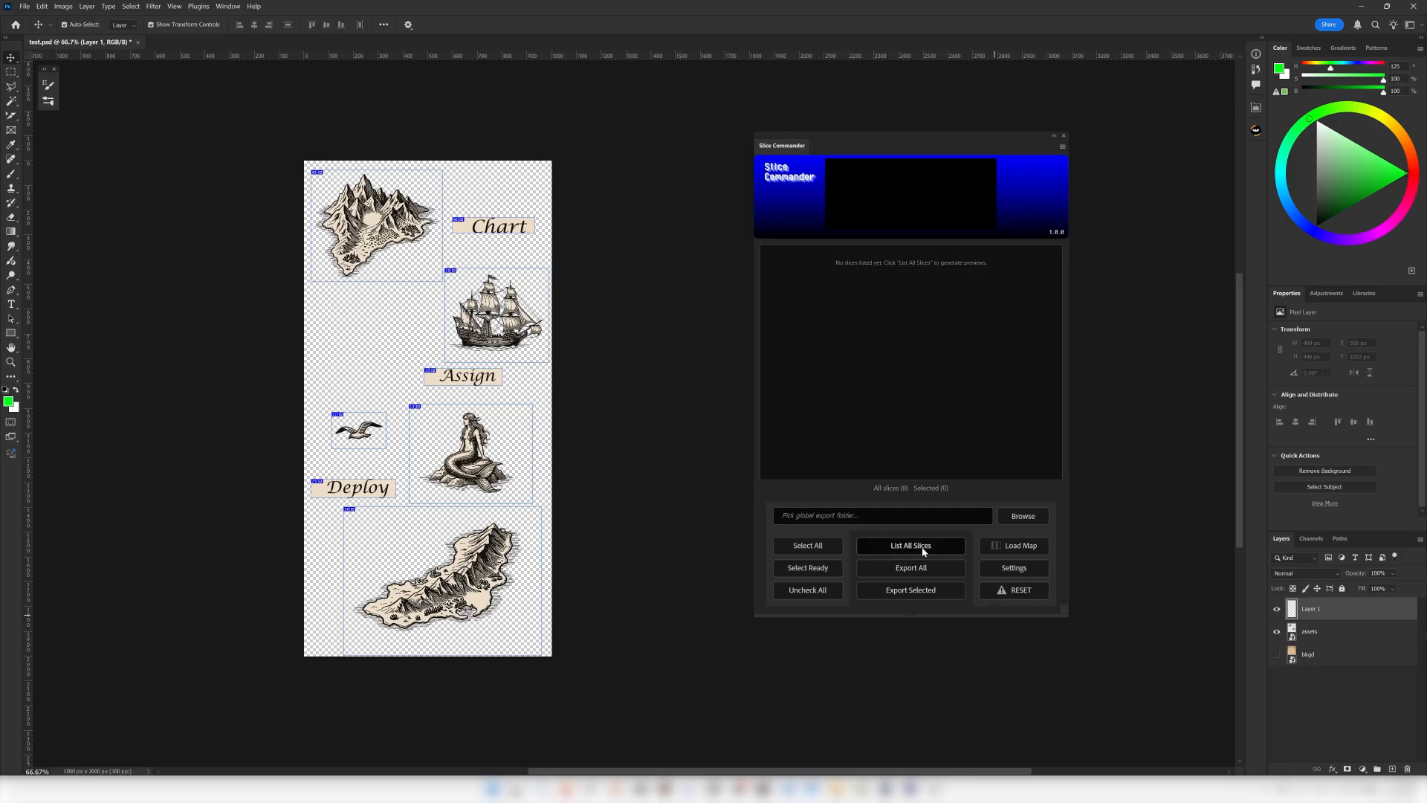
pyautogui.click(924, 548)
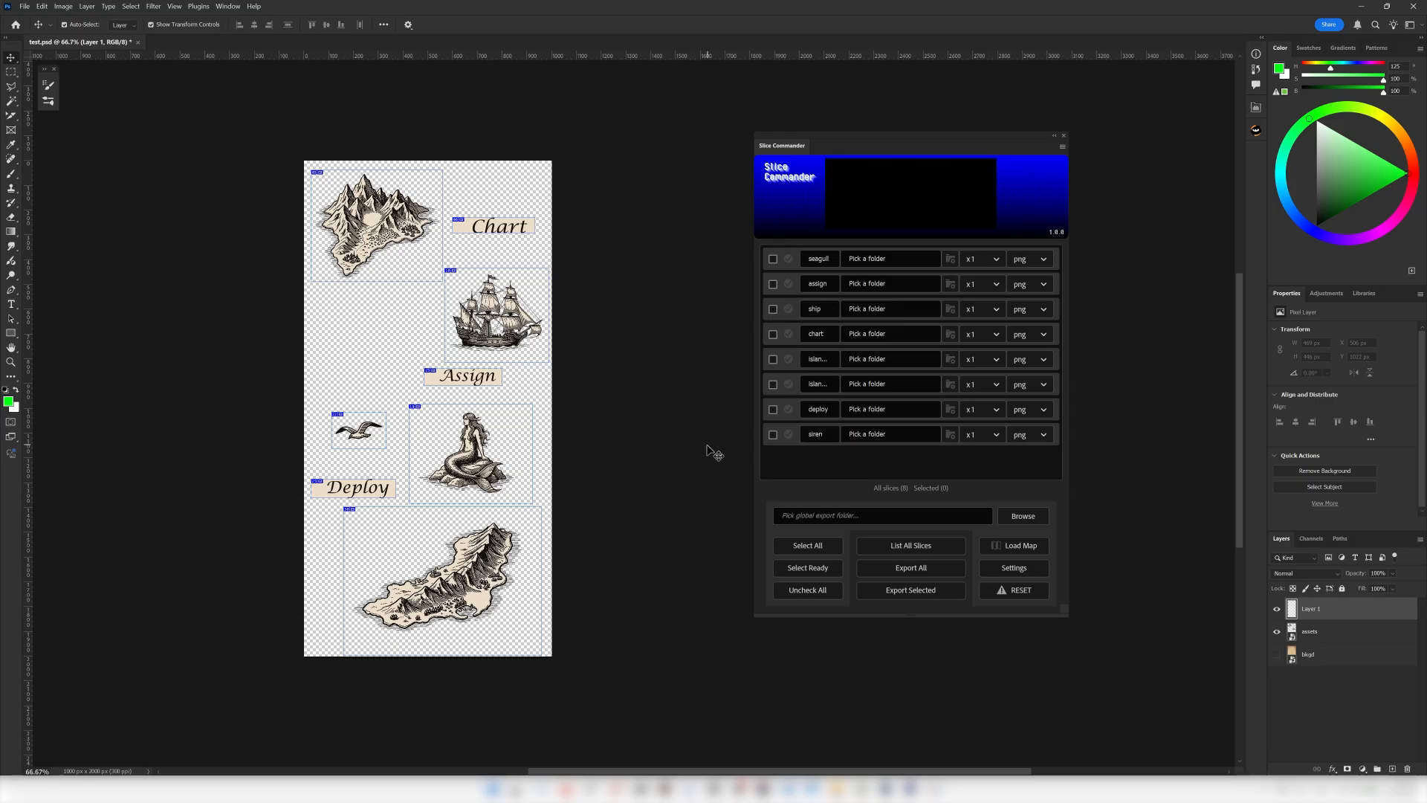
# Paint a thick green brush stroke over the mermaid on Layer 1 and preview the siren slice in Slice Commander.
pyautogui.press('b')
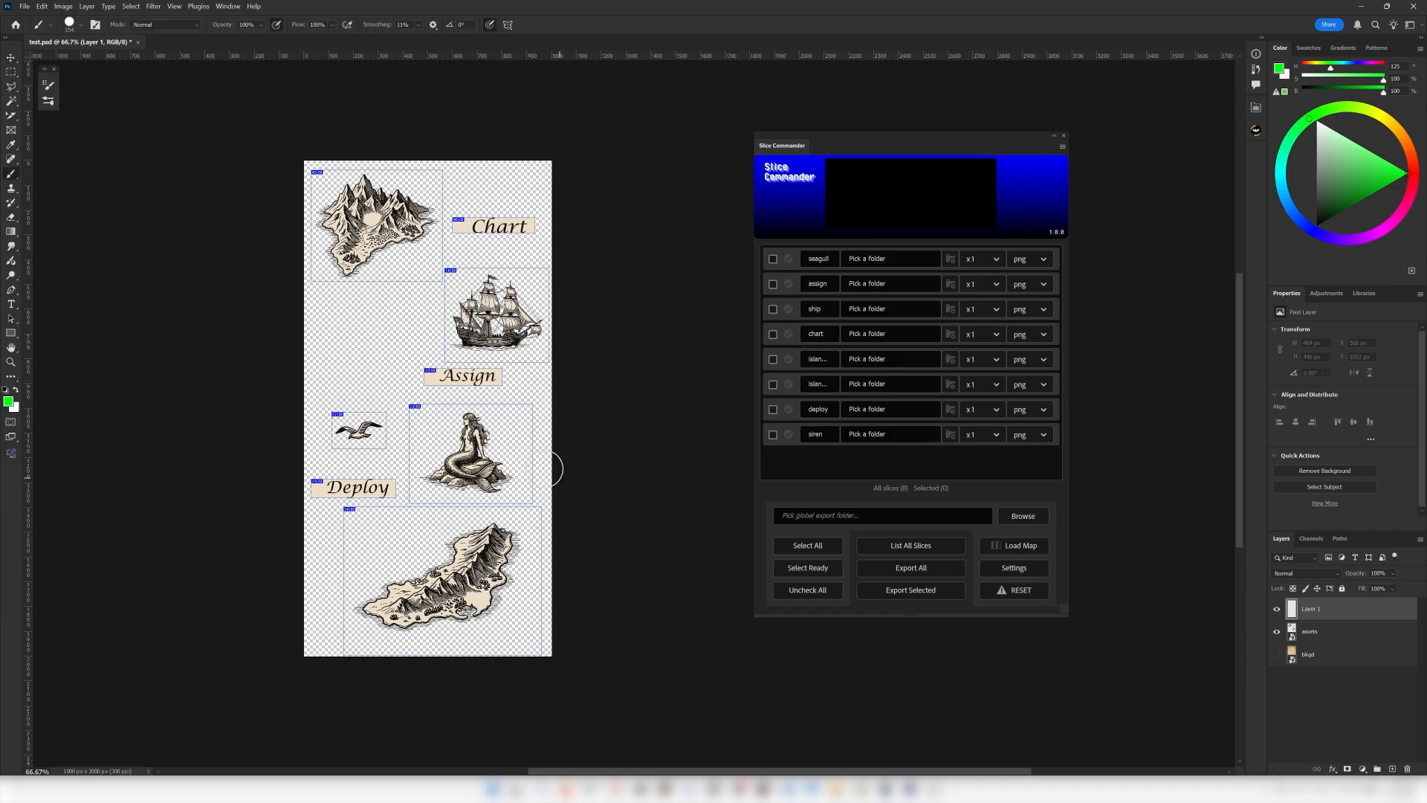
pyautogui.moveTo(527, 431)
pyautogui.mouseDown()
pyautogui.moveTo(430, 504)
pyautogui.moveTo(498, 491)
pyautogui.mouseUp()
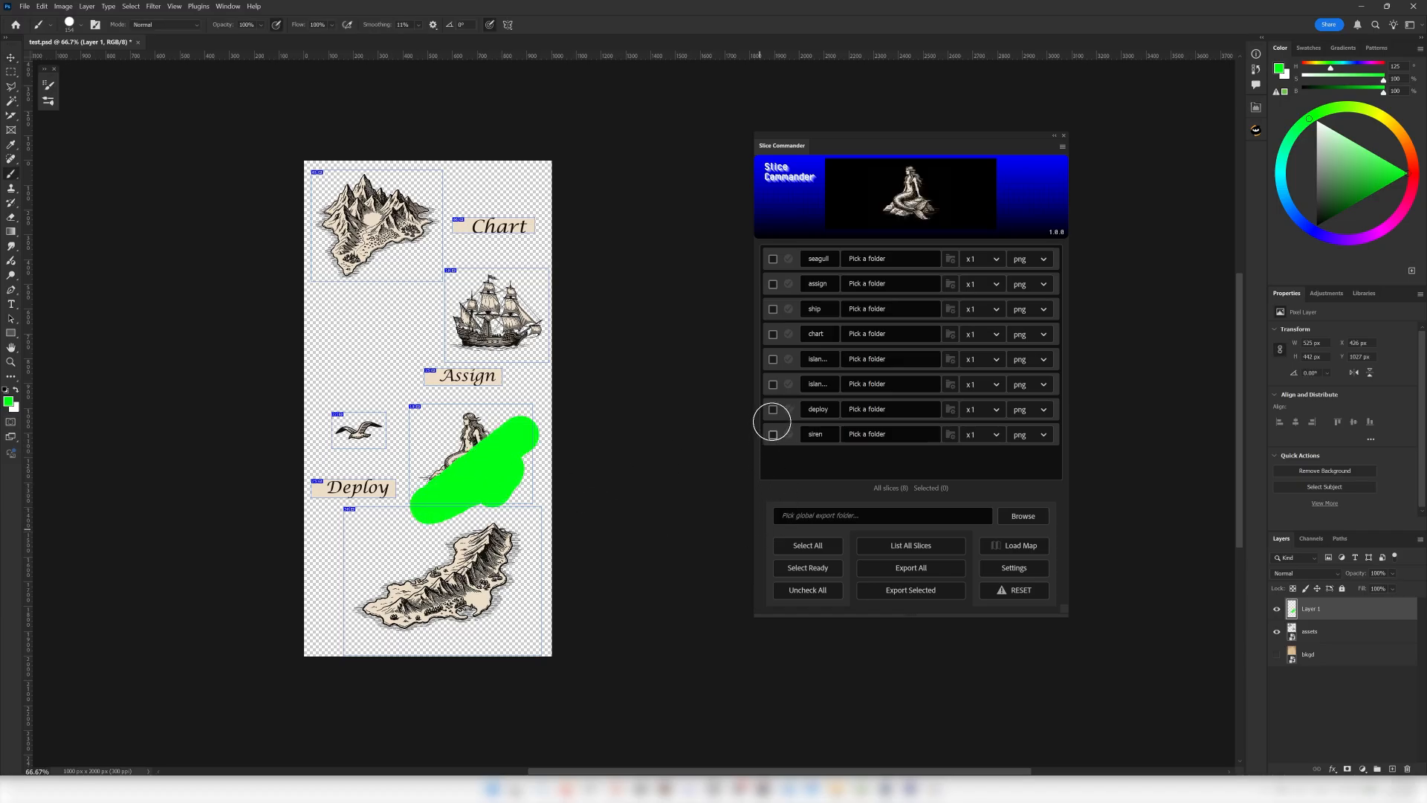
pyautogui.press('v')
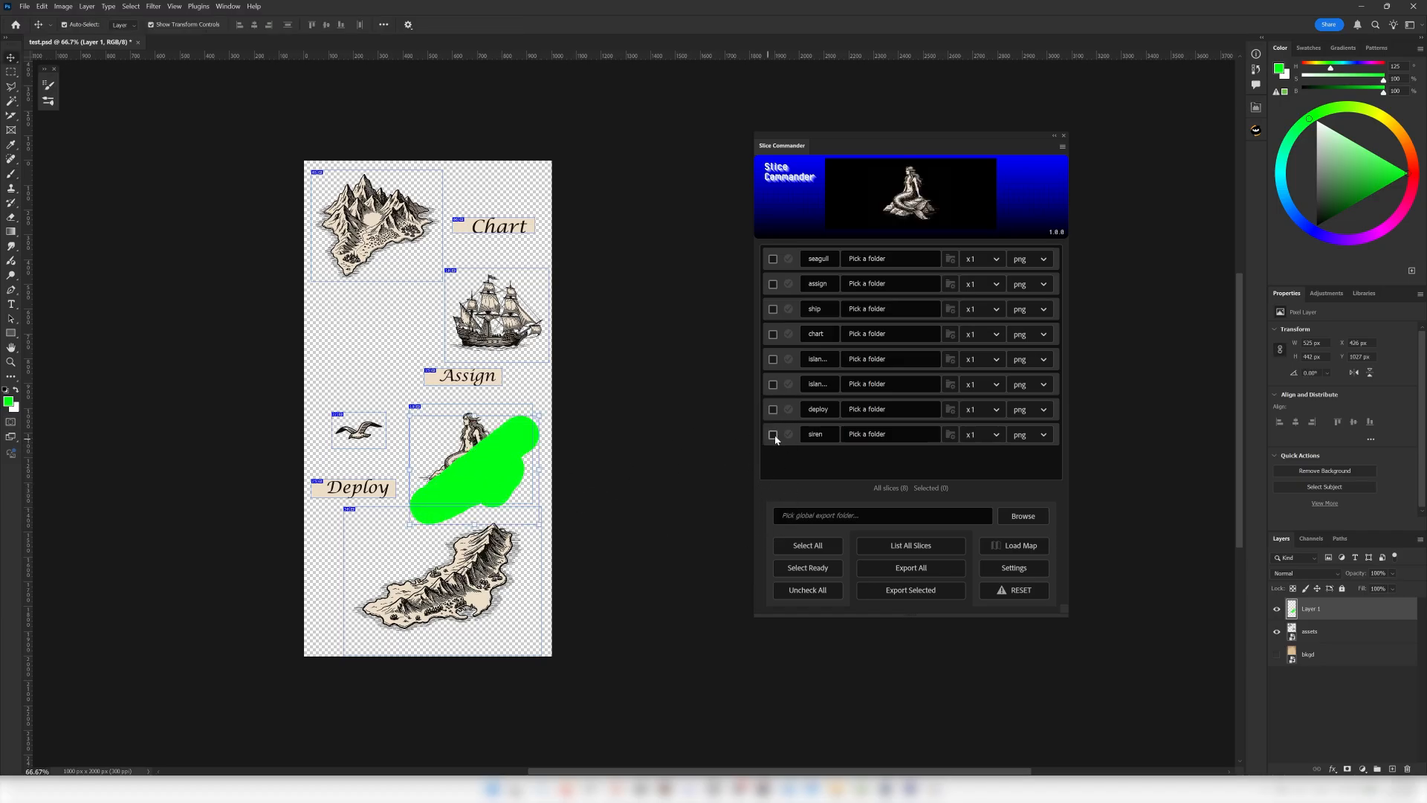
pyautogui.moveTo(775, 431)
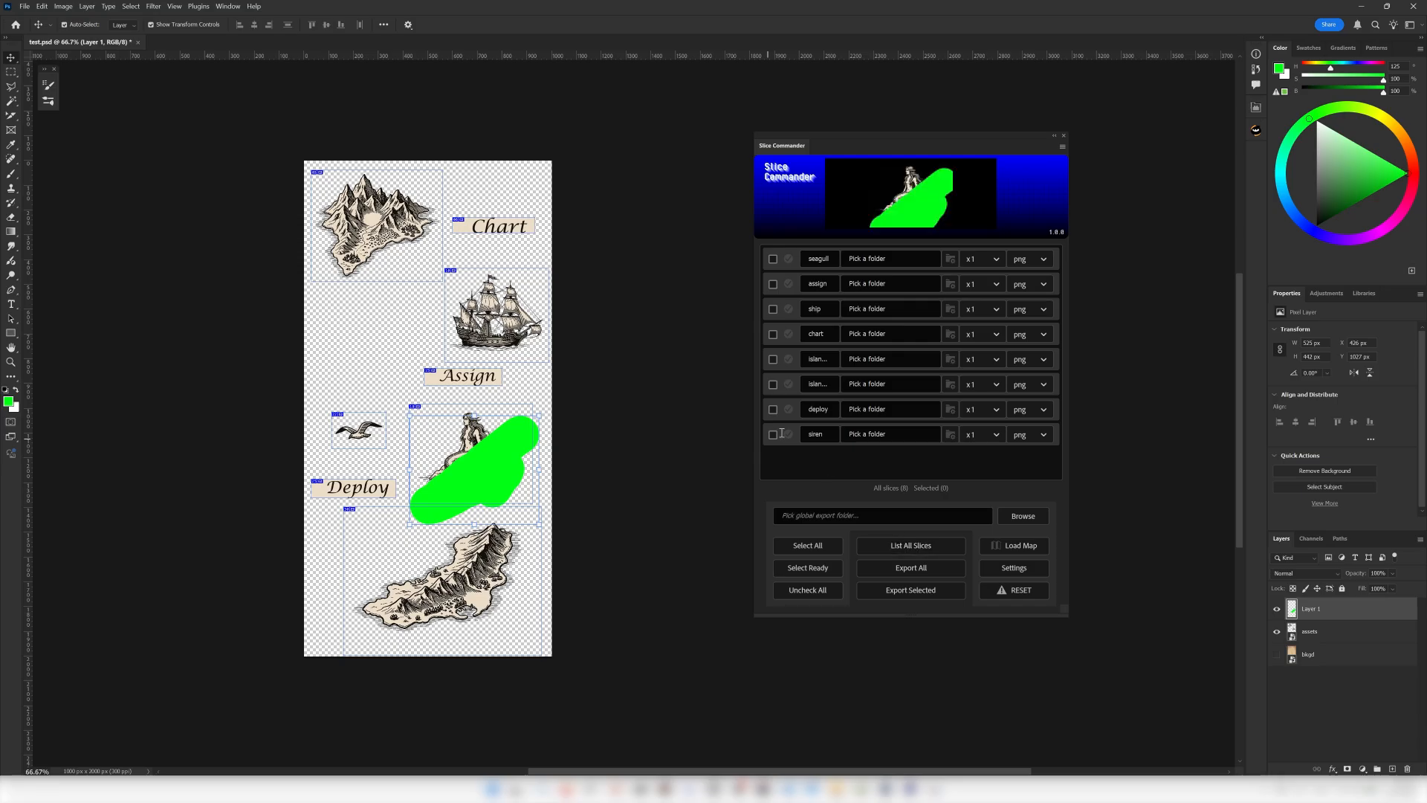